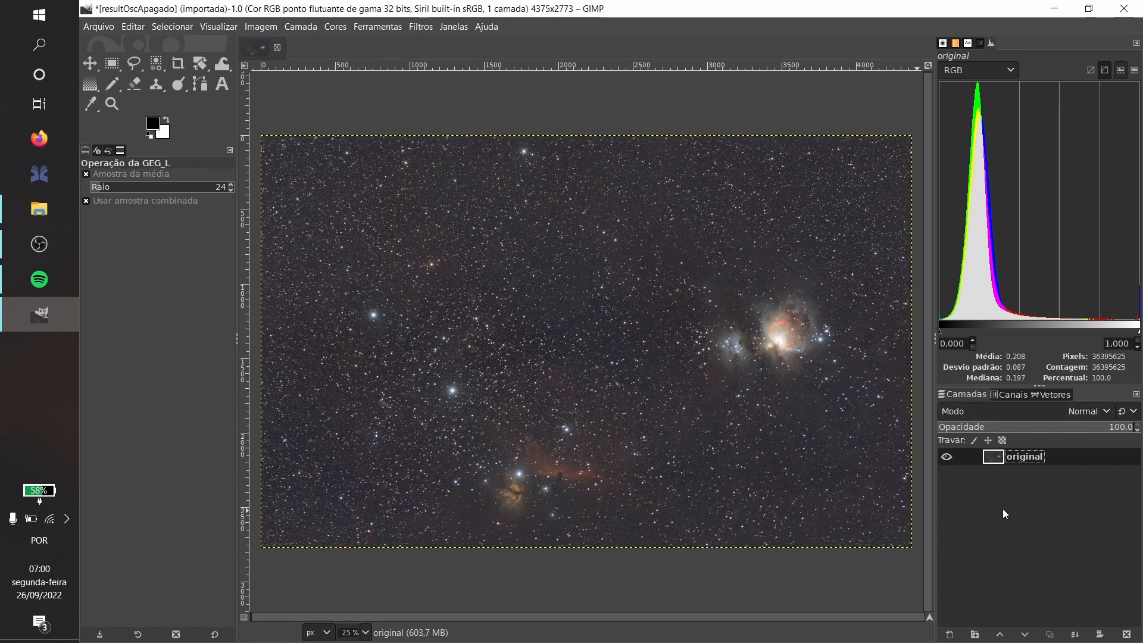
Step: Duplicate the original layer and raise the copy's saturation scale to 1,468
{"action": "right_click", "coordinate": [999, 463]}
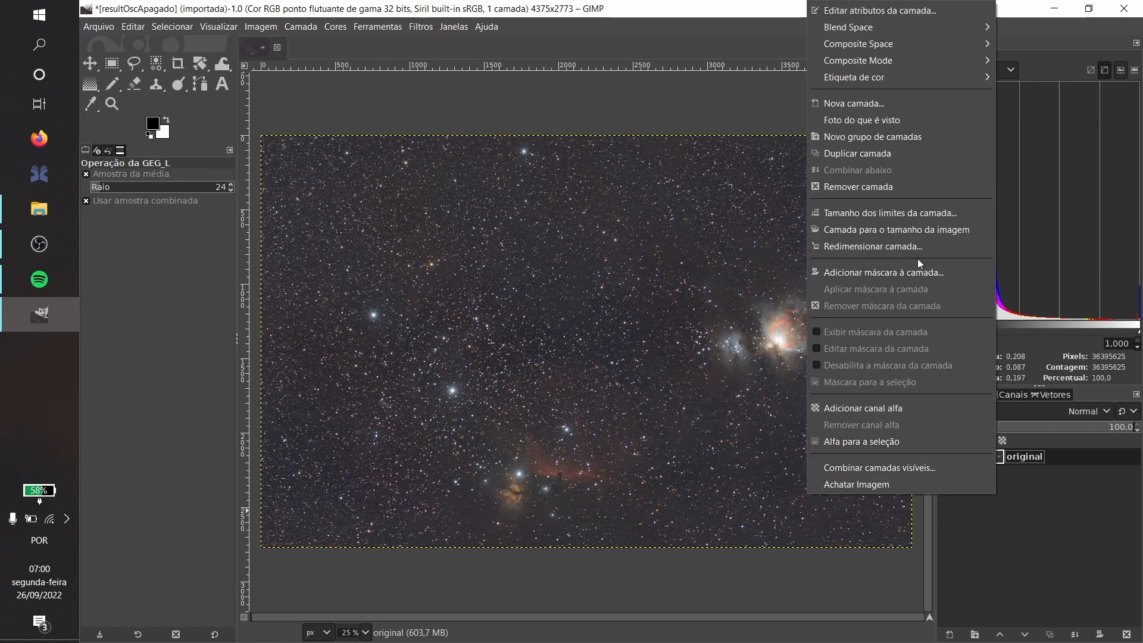
{"action": "left_click", "coordinate": [885, 154]}
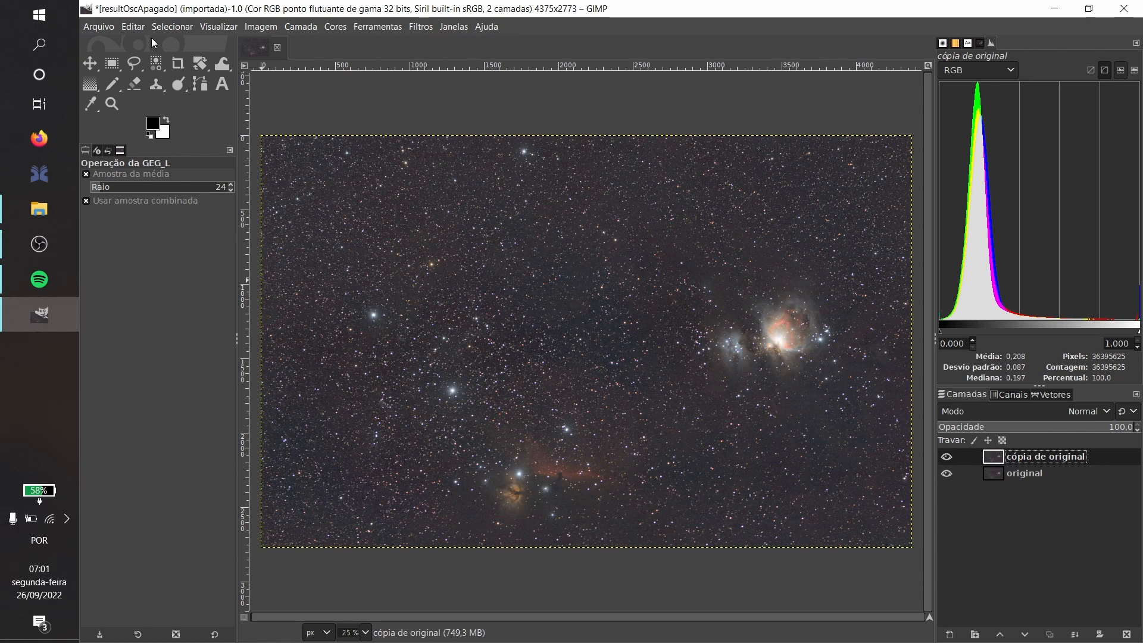
{"action": "left_click", "coordinate": [340, 28]}
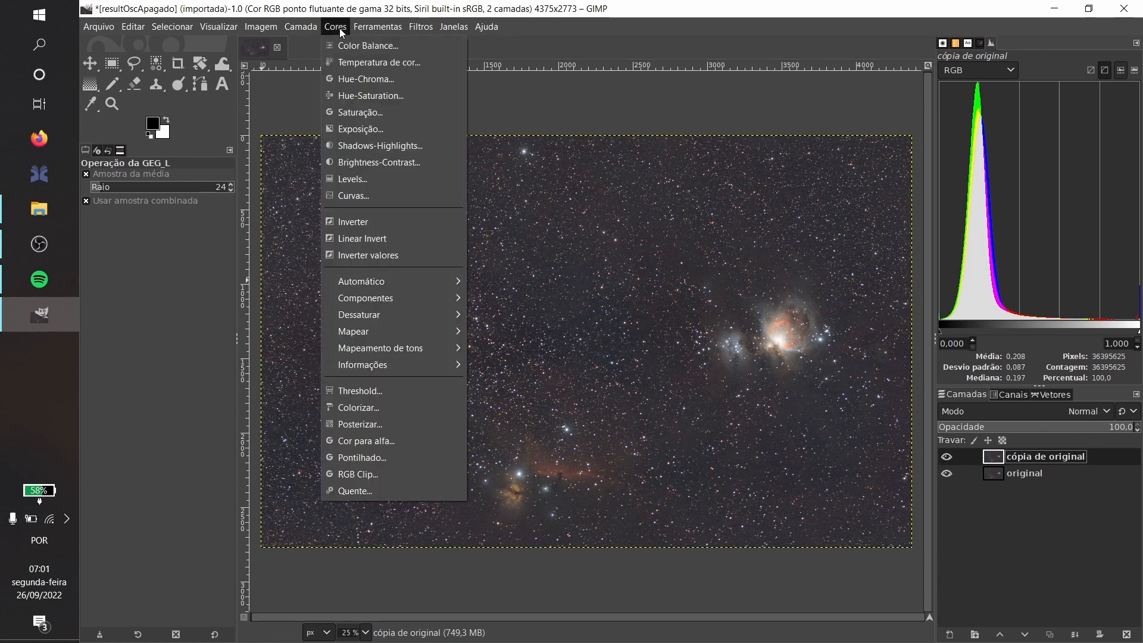
{"action": "left_click", "coordinate": [358, 112]}
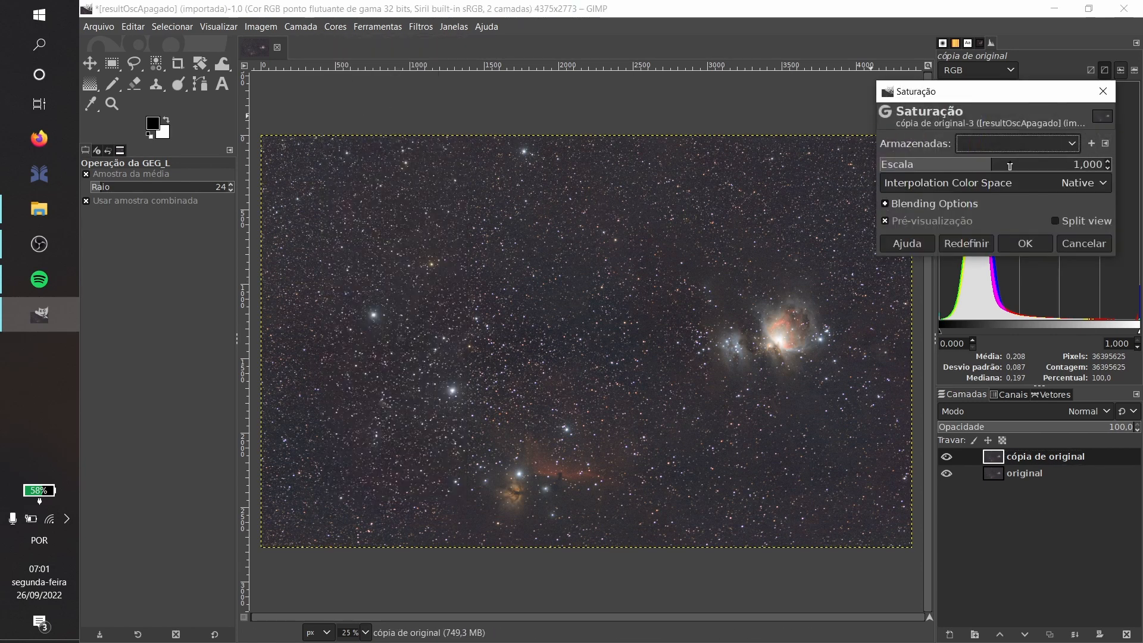
{"action": "left_click_drag", "start_coordinate": [993, 169], "coordinate": [1043, 170]}
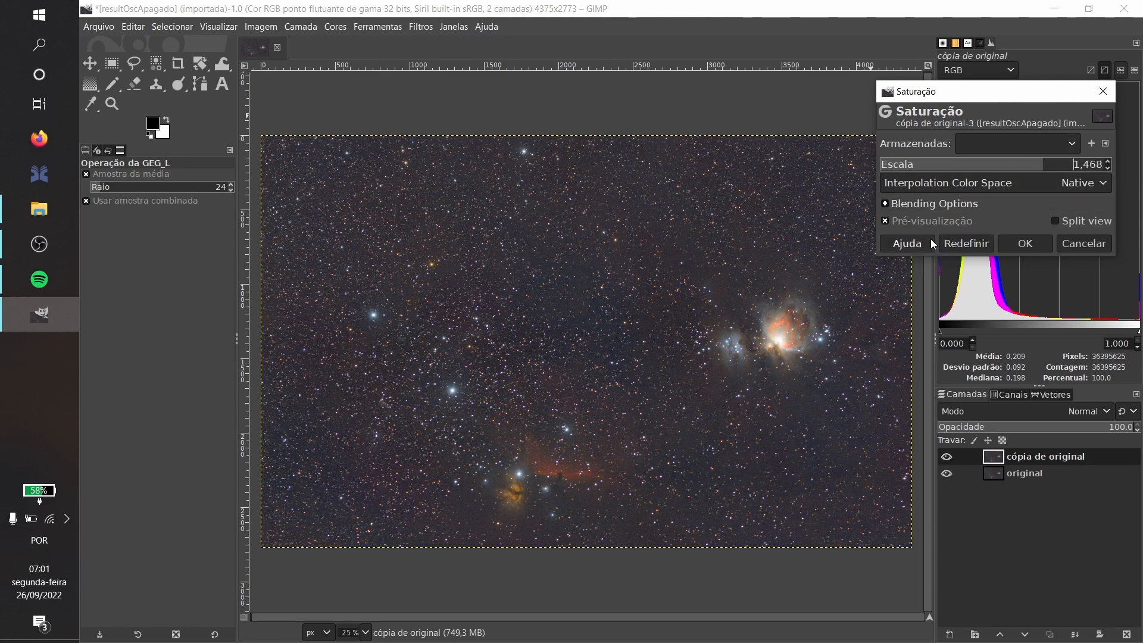
{"action": "left_click", "coordinate": [1020, 249]}
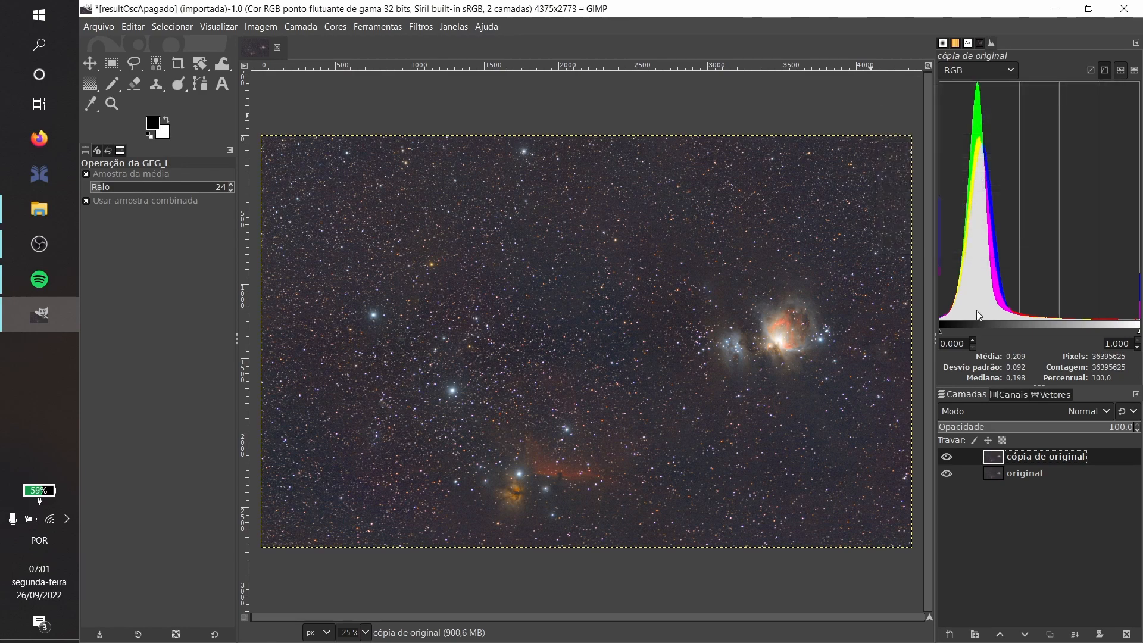
Step: Check the saturated layer against the original, and create a new layer from what is visible
{"action": "left_click", "coordinate": [946, 457]}
{"action": "left_click", "coordinate": [304, 30]}
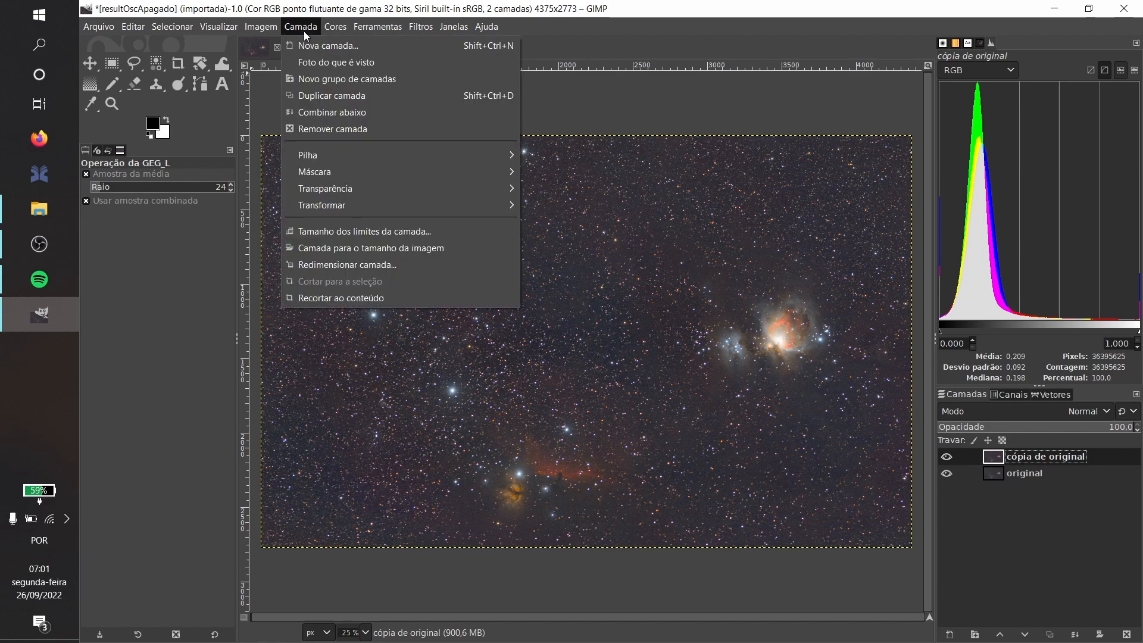
{"action": "left_click", "coordinate": [307, 63]}
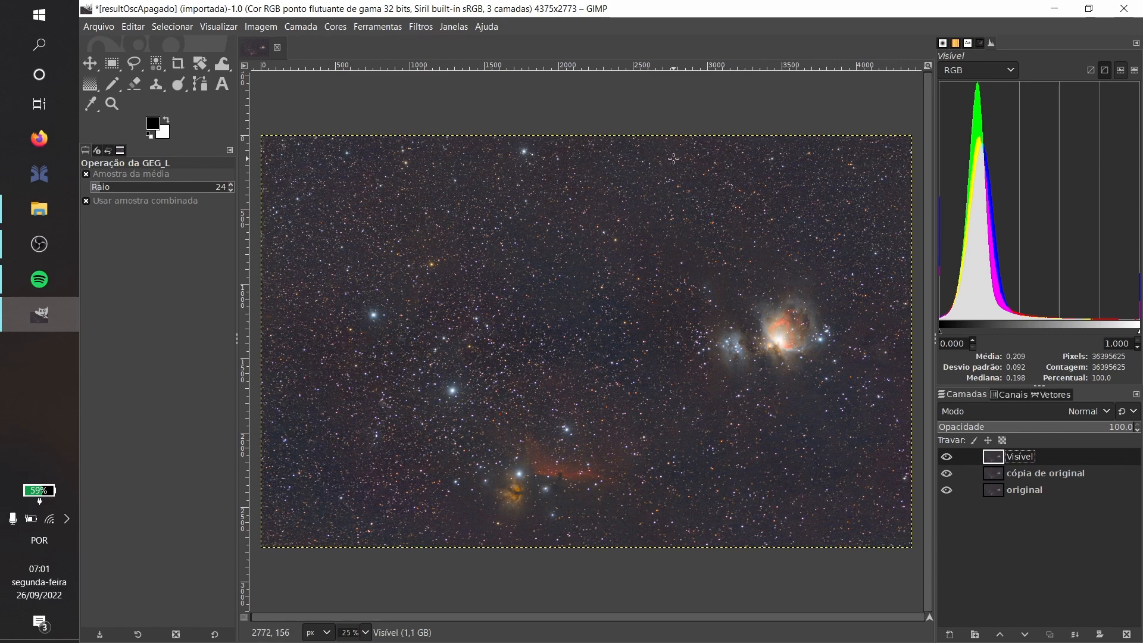
Step: Start a Curves adjustment on the Visível layer and add a shadow point at input 13,03, output 9,93 on the Valor channel
{"action": "left_click", "coordinate": [336, 28]}
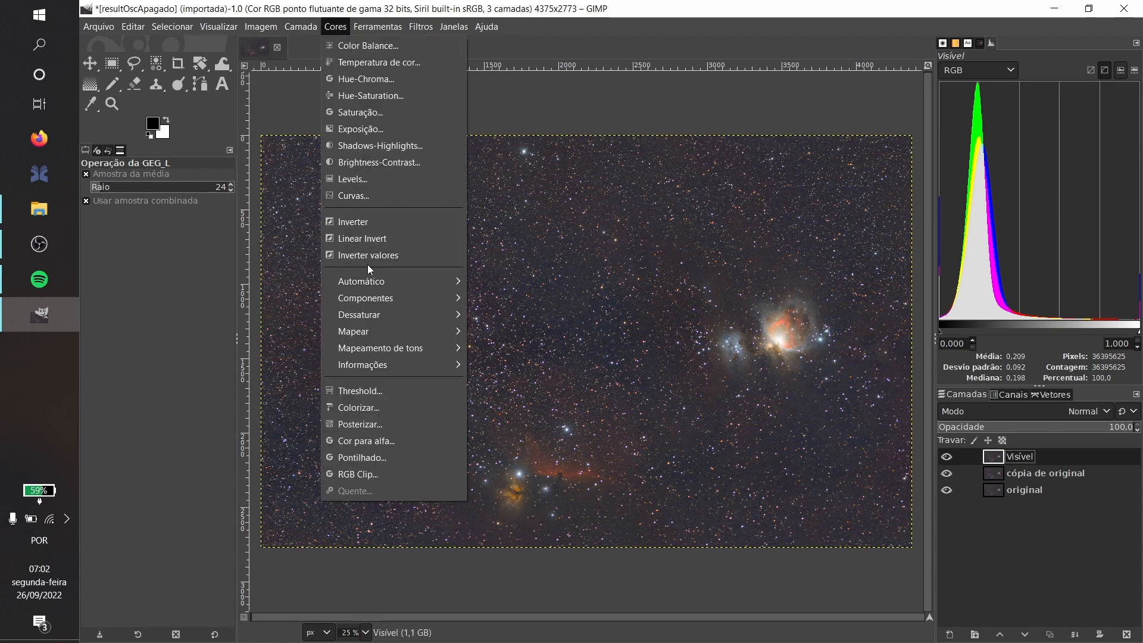
{"action": "left_click", "coordinate": [362, 196]}
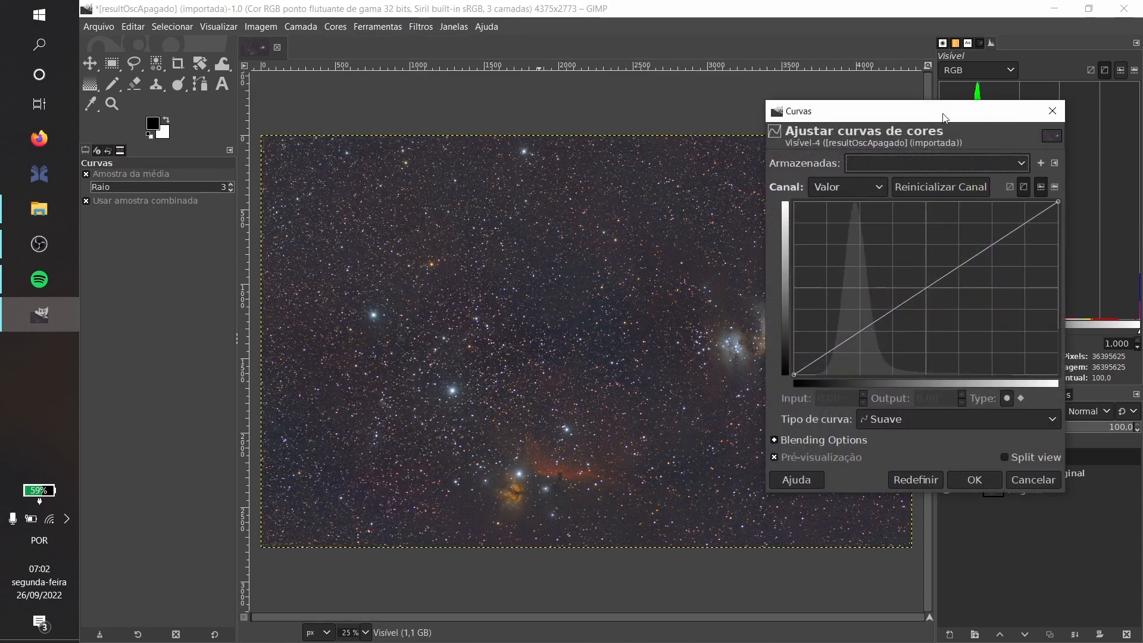
{"action": "left_click_drag", "start_coordinate": [912, 117], "coordinate": [240, 85]}
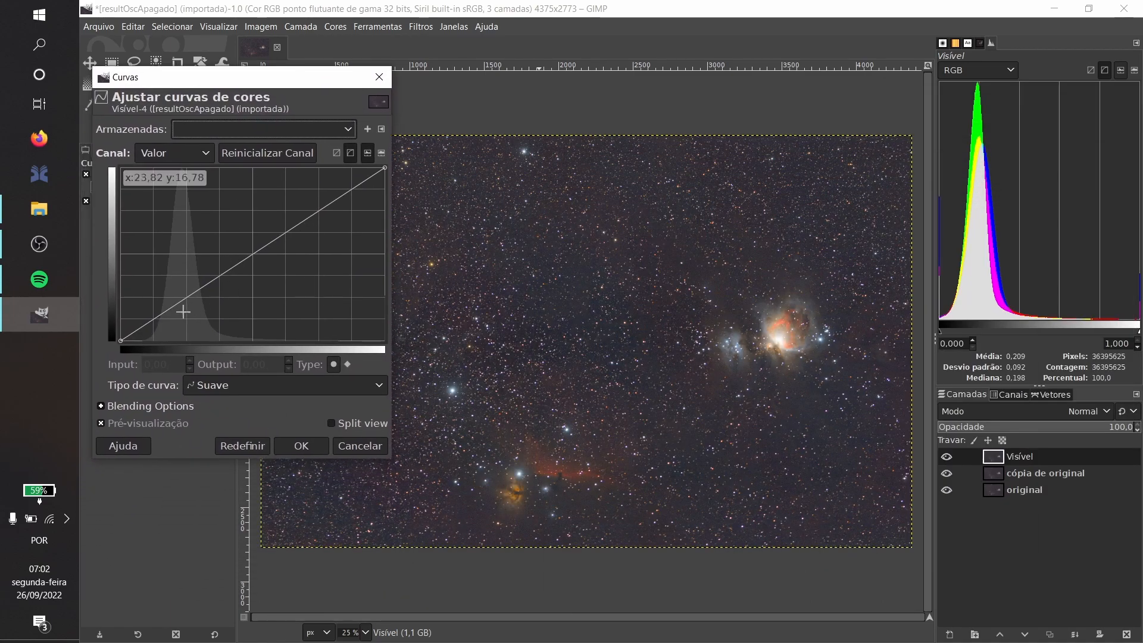
{"action": "left_click_drag", "start_coordinate": [155, 317], "coordinate": [154, 322]}
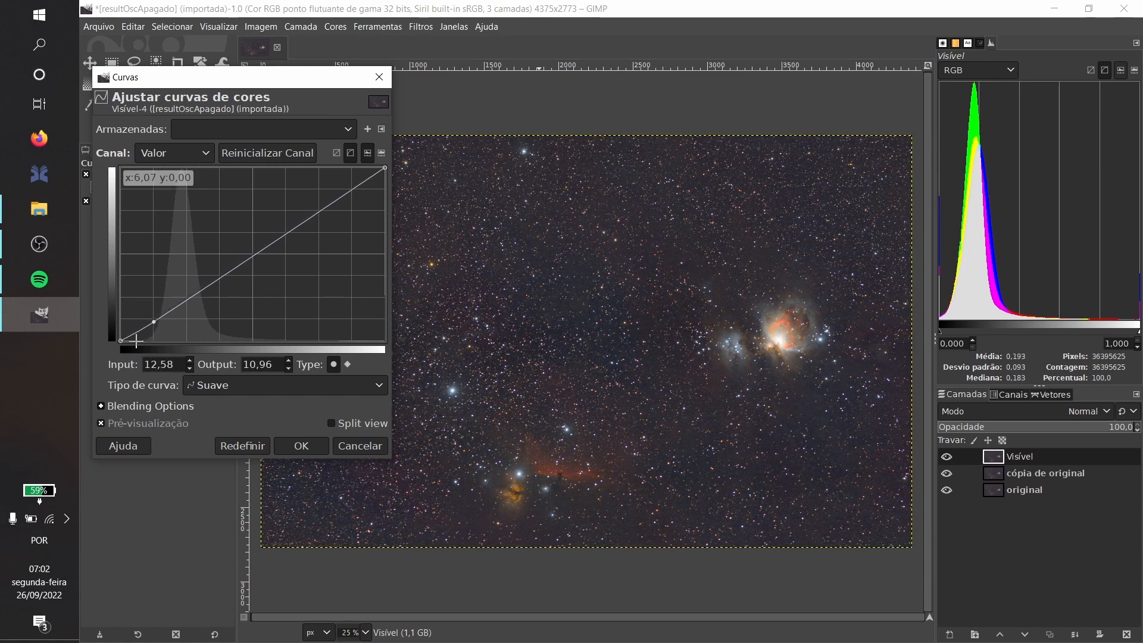
{"action": "left_click_drag", "start_coordinate": [153, 321], "coordinate": [154, 323]}
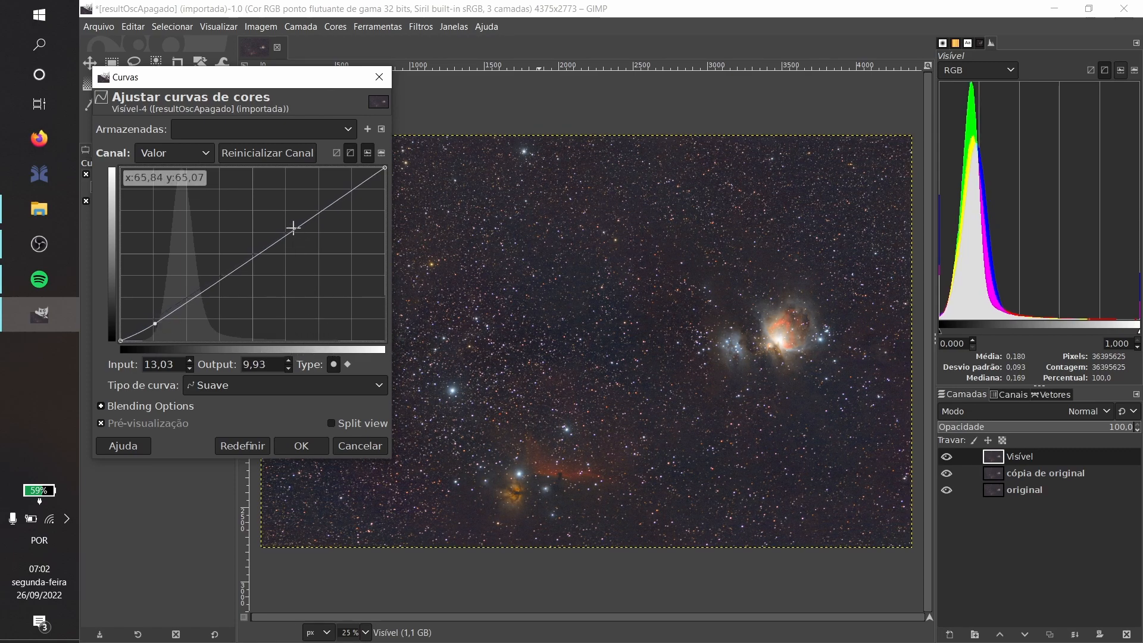
Step: Add a highlight point to the curve at input 60,90, output 77,40, and lower the shadow point to input 14,16, output 7,88
{"action": "left_click_drag", "start_coordinate": [292, 229], "coordinate": [289, 223]}
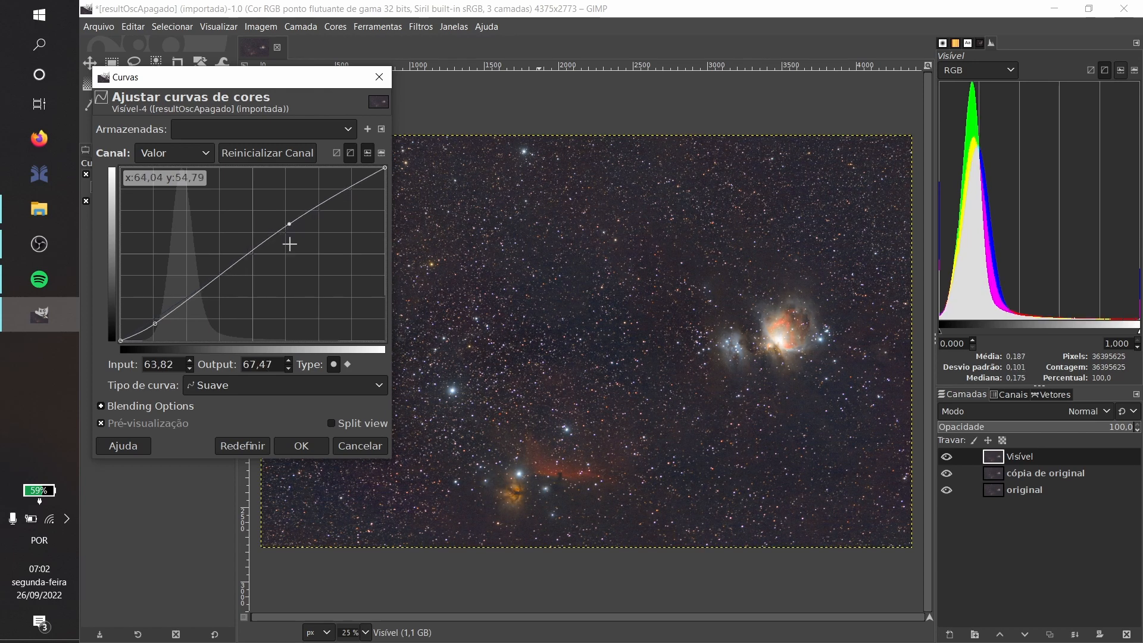
{"action": "left_click_drag", "start_coordinate": [285, 224], "coordinate": [279, 205]}
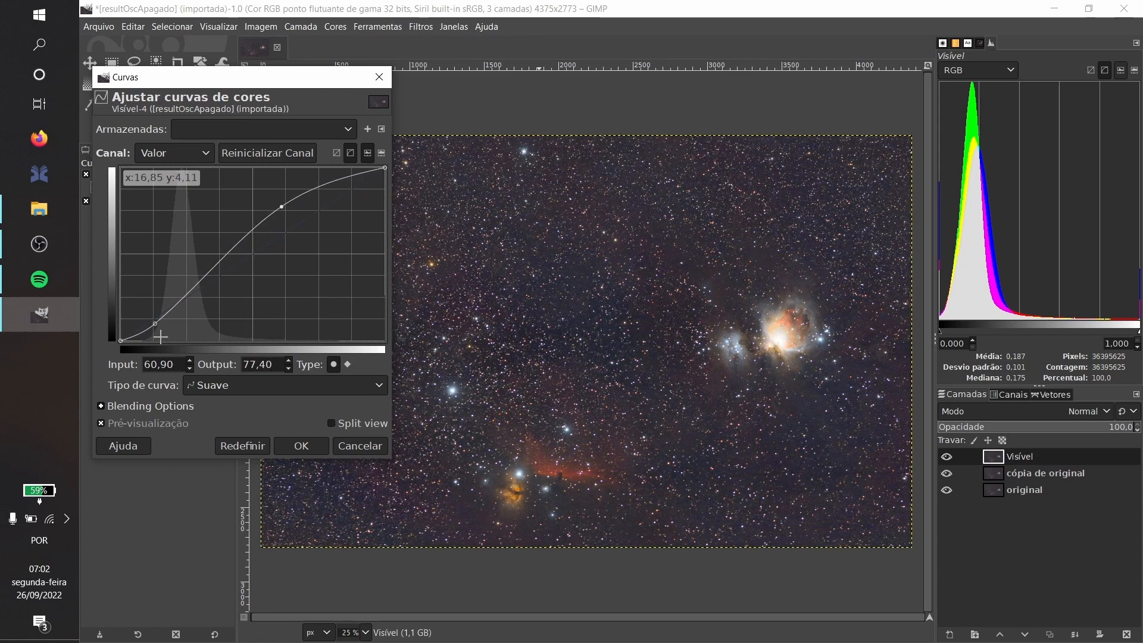
{"action": "left_click_drag", "start_coordinate": [154, 323], "coordinate": [157, 329]}
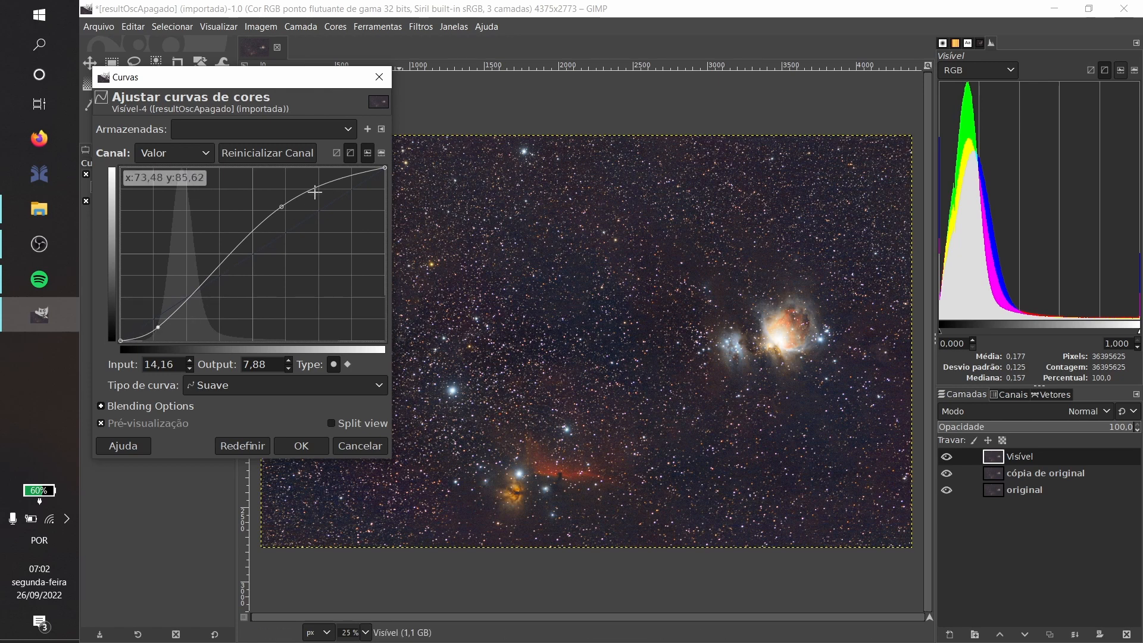
Step: Soften the curve to a shadow point at 14,61 / 9,93 and a highlight point at 61,80 / 70,55, and apply it
{"action": "left_click_drag", "start_coordinate": [282, 207], "coordinate": [287, 218]}
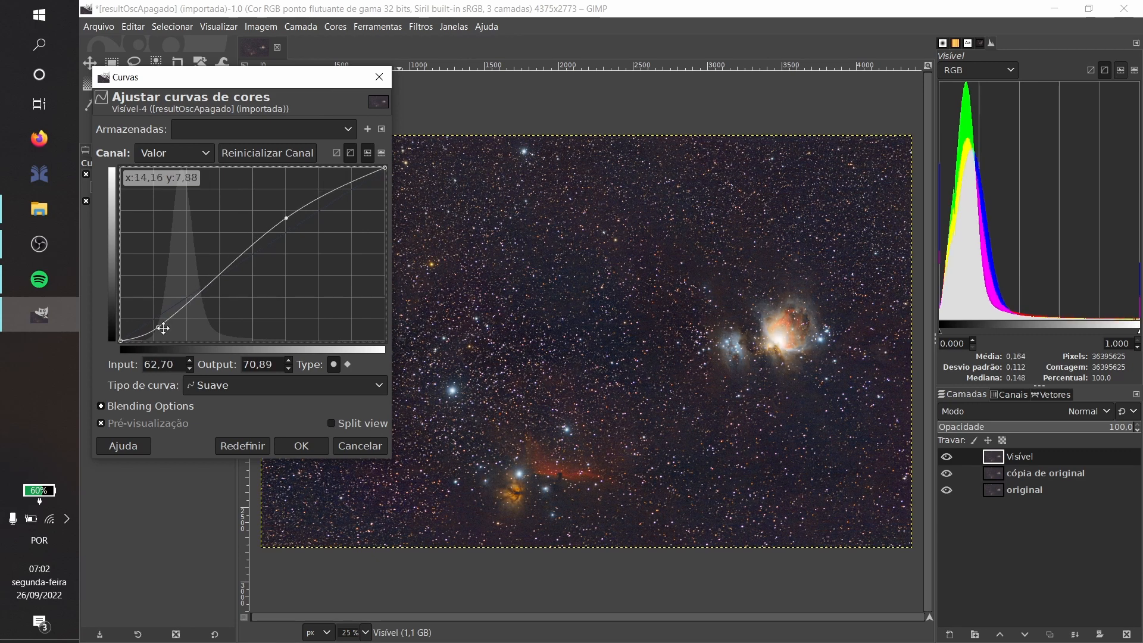
{"action": "left_click_drag", "start_coordinate": [158, 327], "coordinate": [154, 323]}
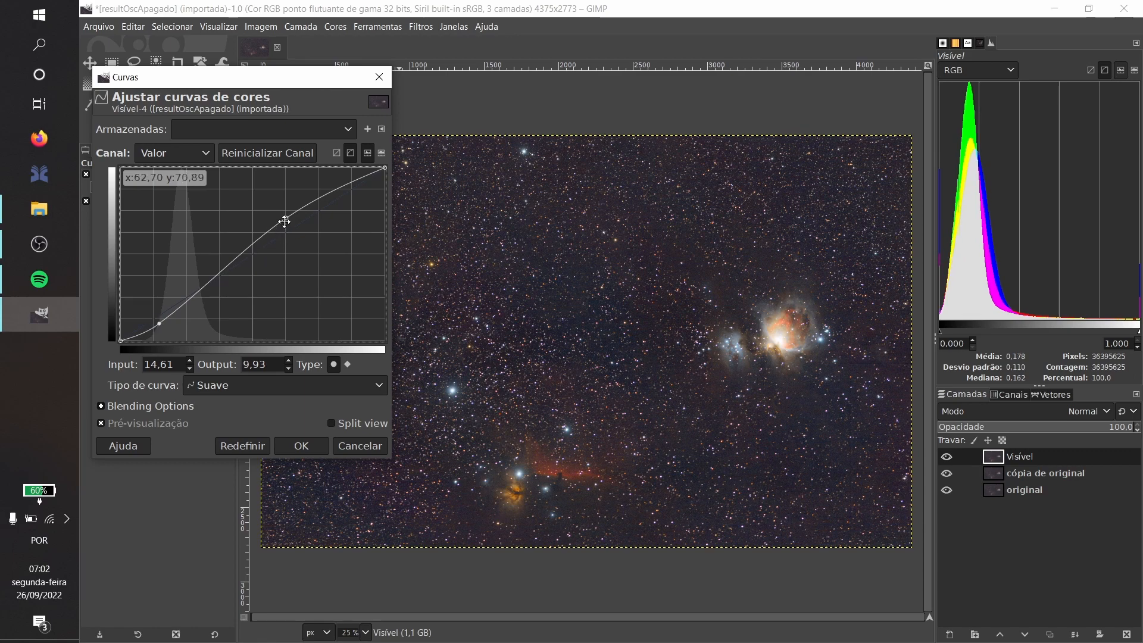
{"action": "left_click_drag", "start_coordinate": [285, 220], "coordinate": [283, 206]}
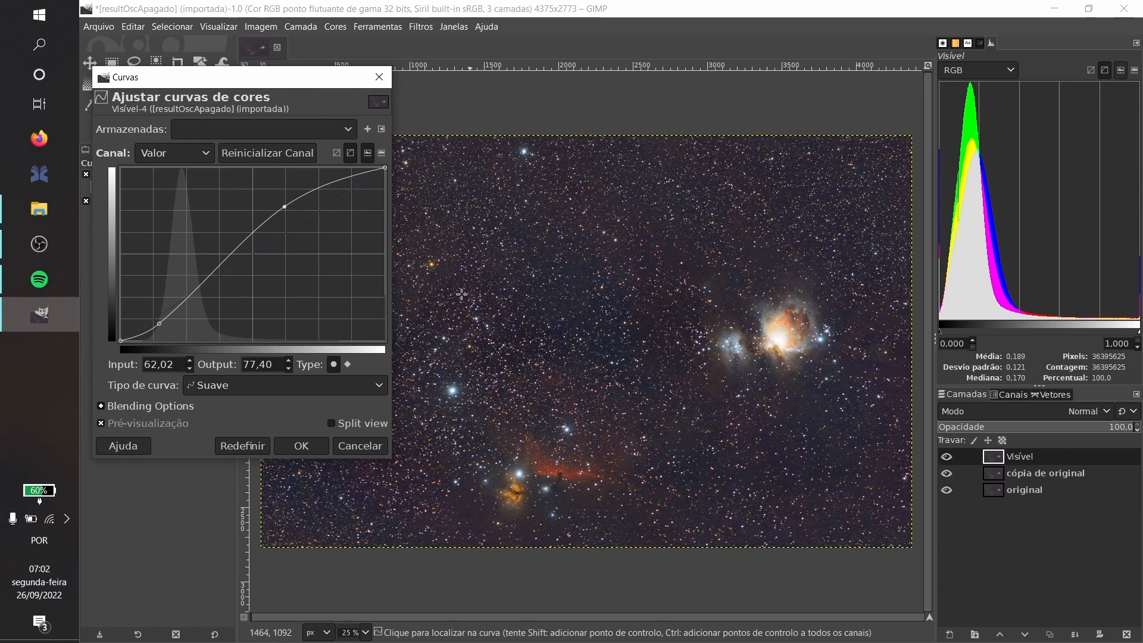
{"action": "left_click_drag", "start_coordinate": [287, 207], "coordinate": [286, 218]}
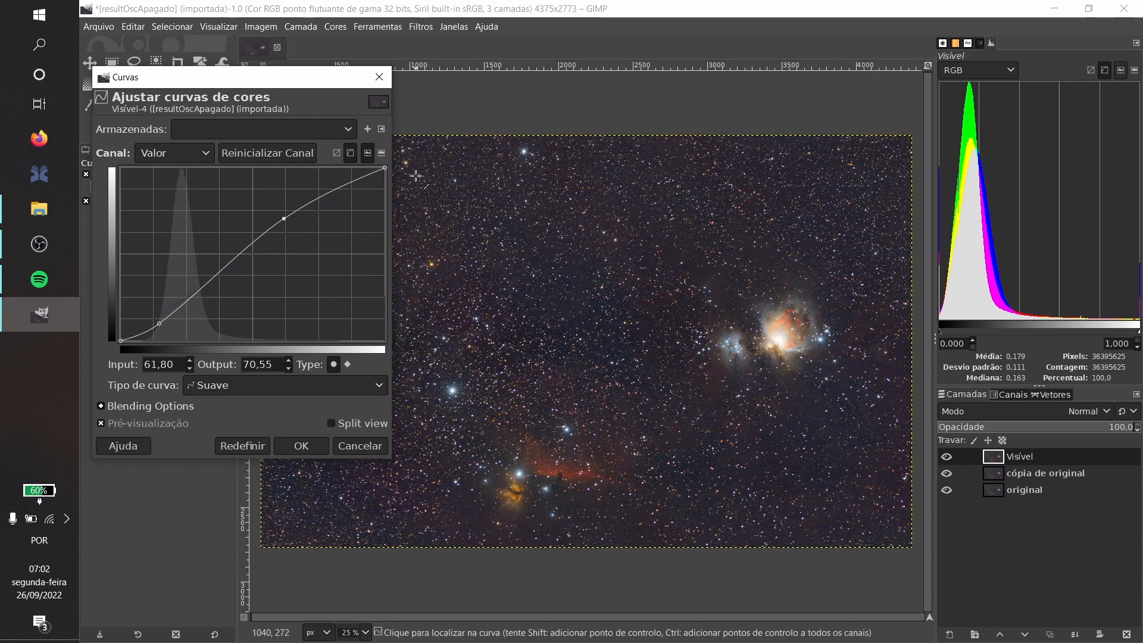
{"action": "left_click", "coordinate": [307, 446]}
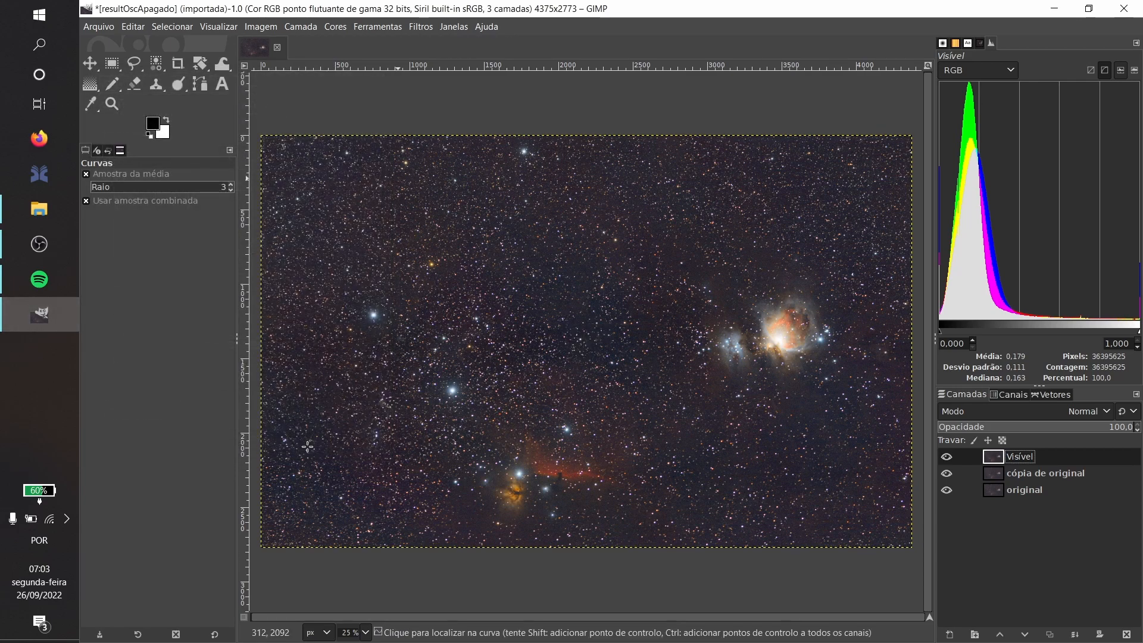
Step: Compare the image with and without the curves-adjusted Visível layer
{"action": "left_click", "coordinate": [946, 456]}
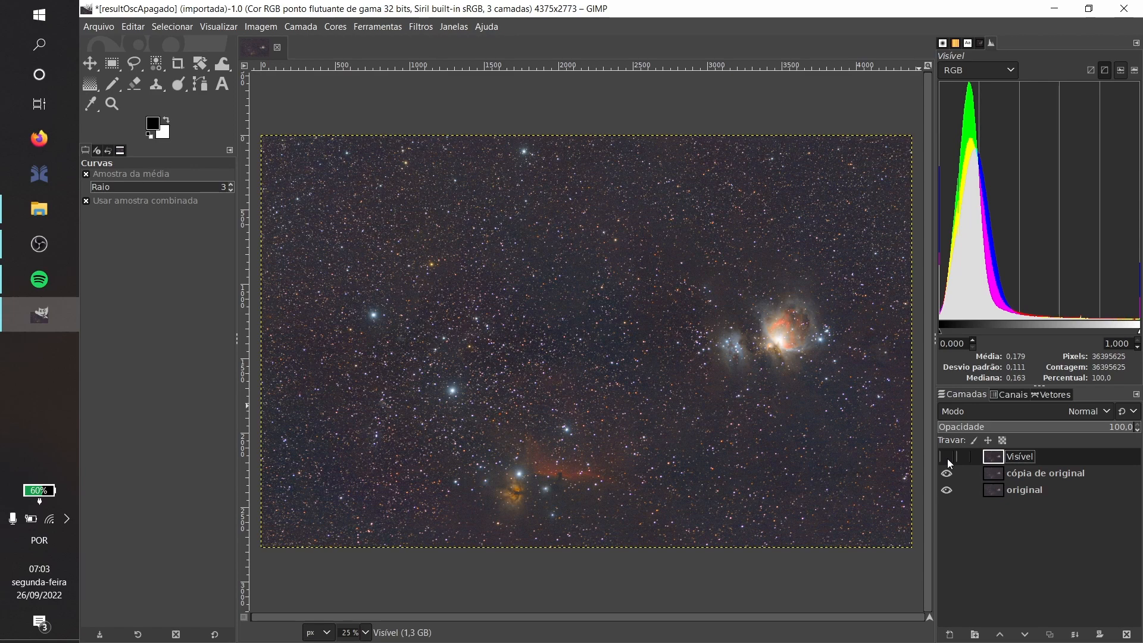
{"action": "left_click", "coordinate": [946, 456]}
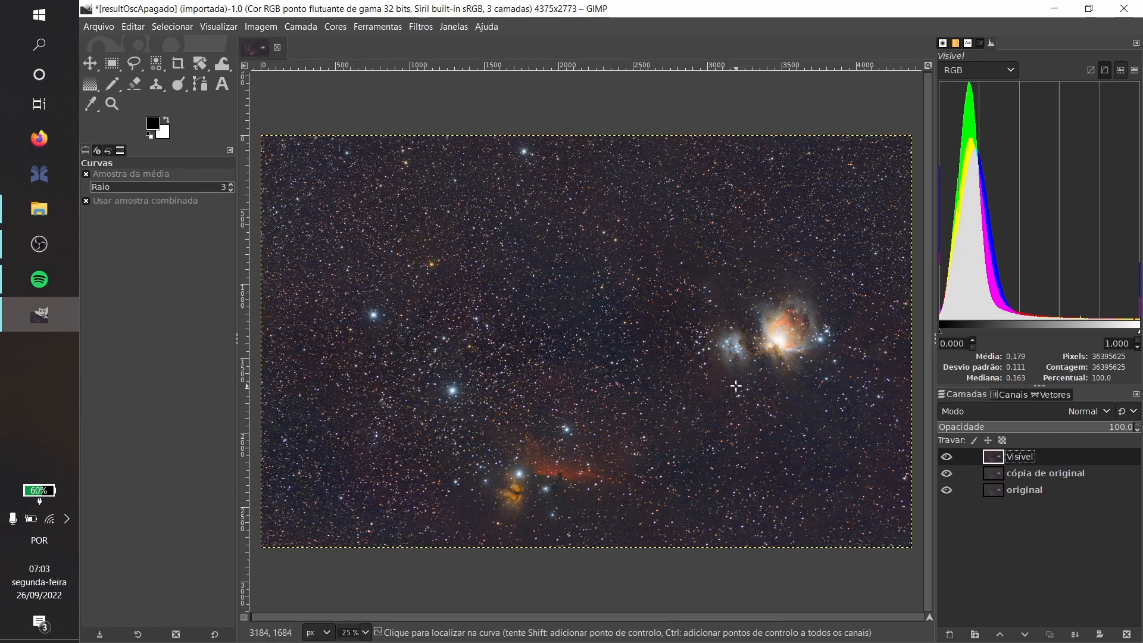
{"action": "left_click", "coordinate": [946, 457]}
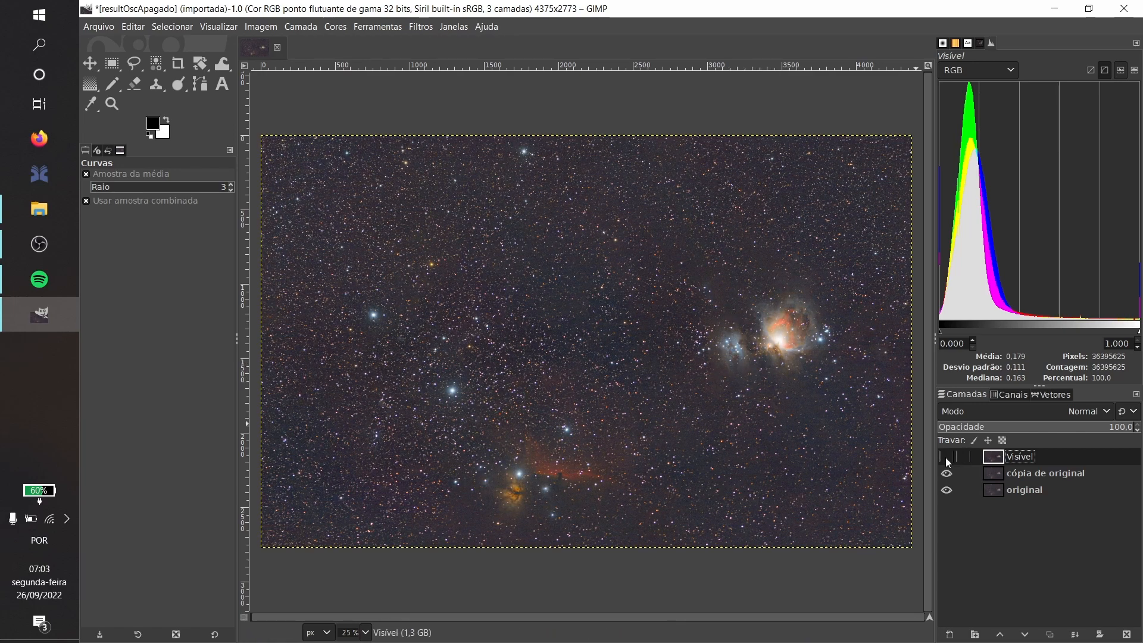
{"action": "left_click", "coordinate": [947, 457]}
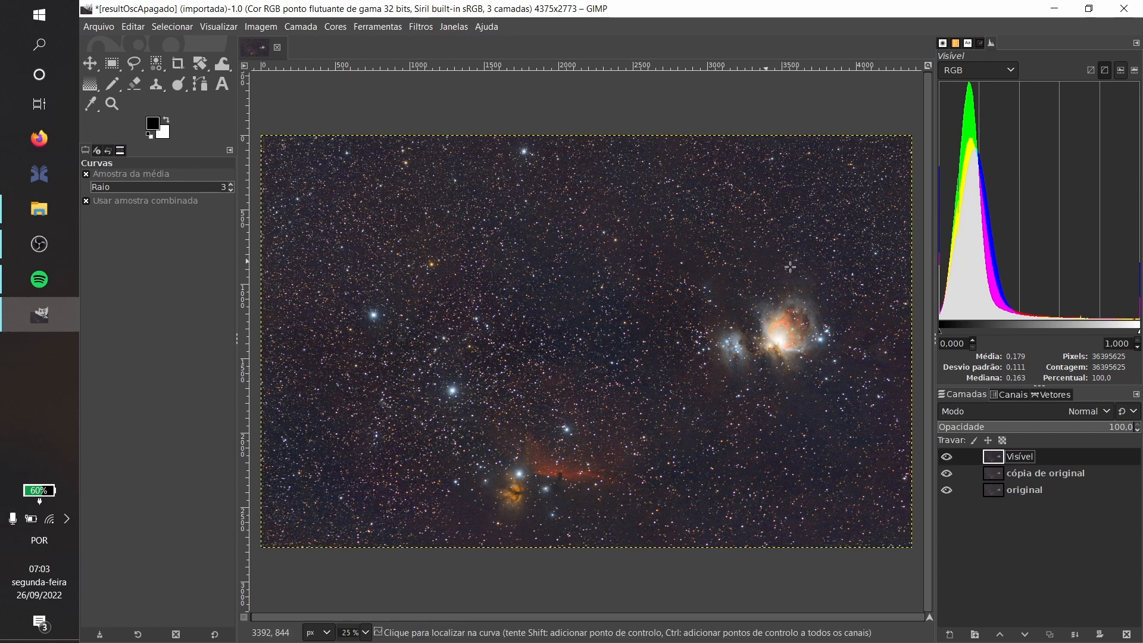
Step: Duplicate the Visível layer, set the copy's blend mode to Tela at 19,4 opacity, and compare the image with and without it
{"action": "right_click", "coordinate": [998, 457]}
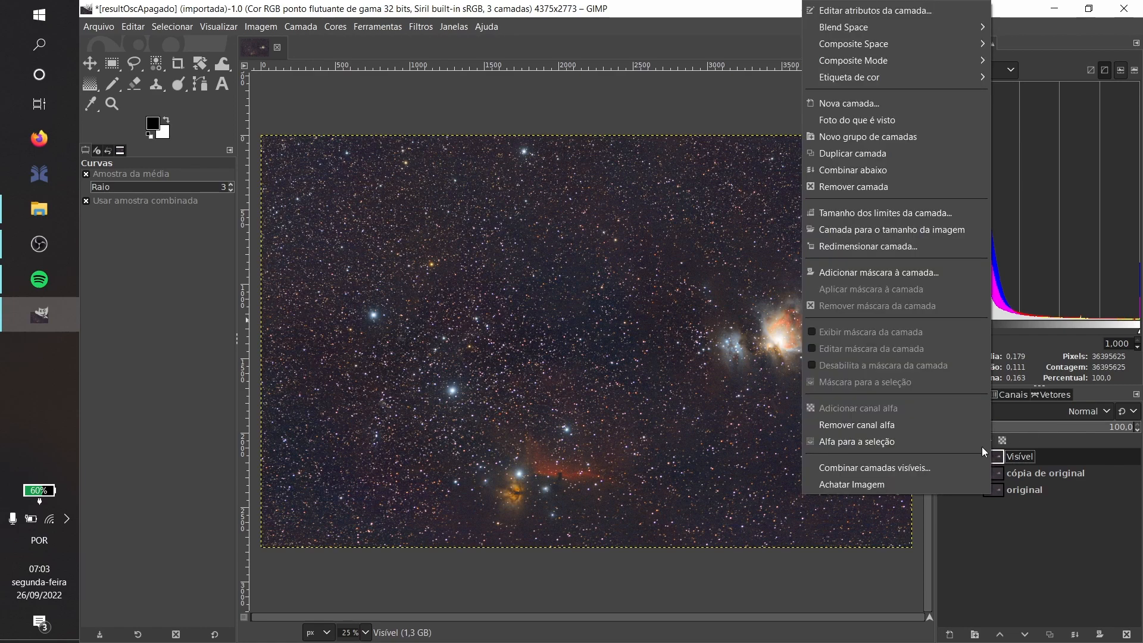
{"action": "left_click", "coordinate": [865, 154]}
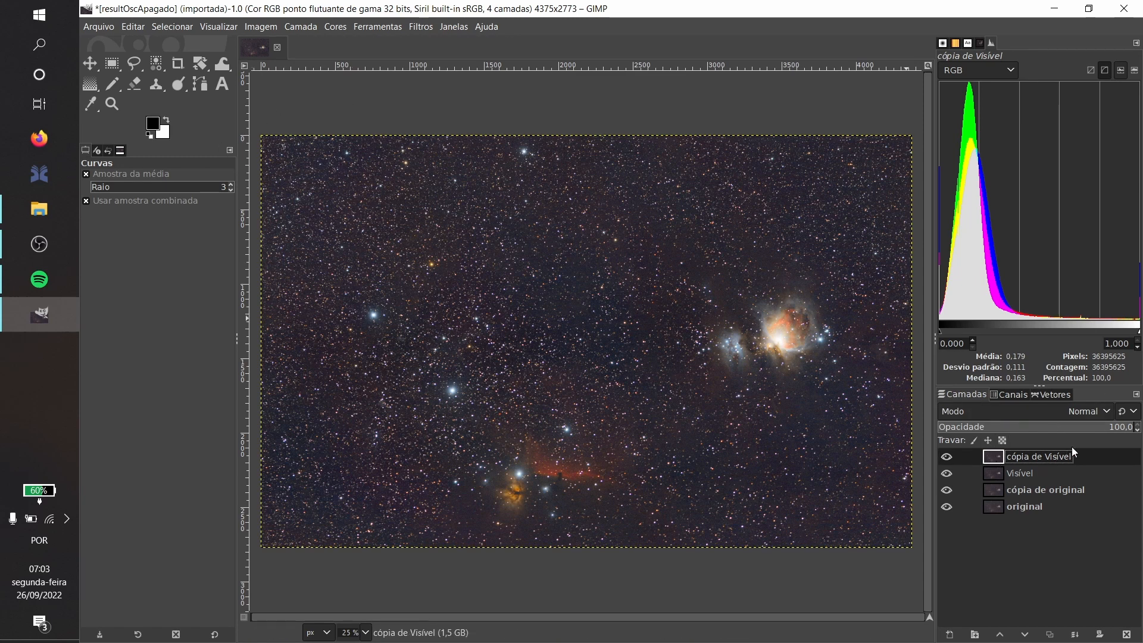
{"action": "left_click", "coordinate": [1060, 413]}
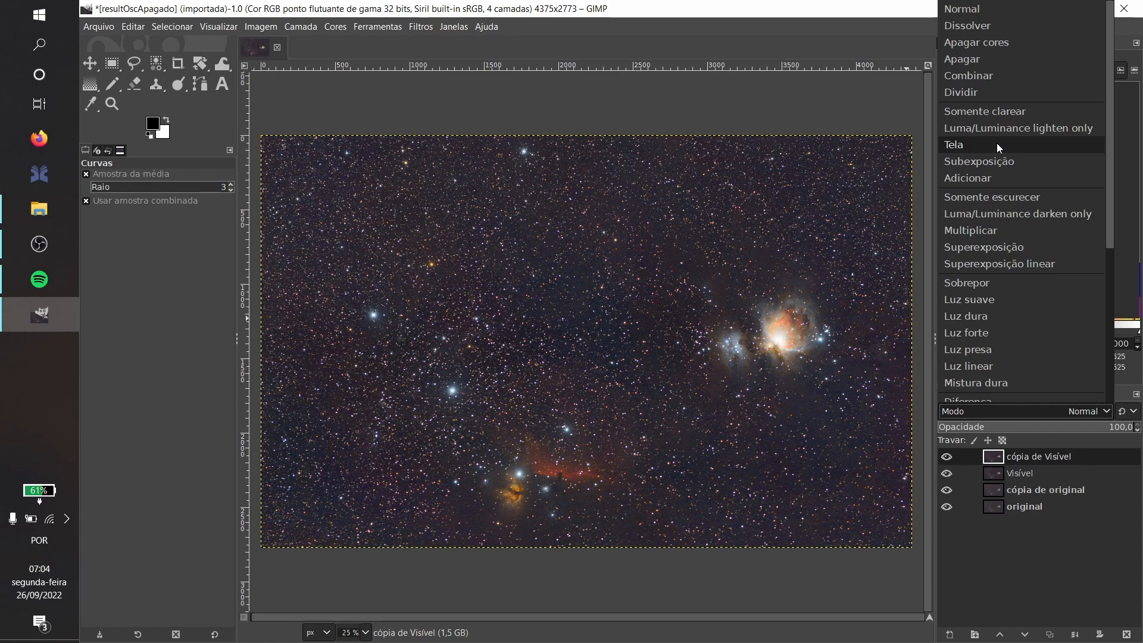
{"action": "left_click", "coordinate": [961, 145]}
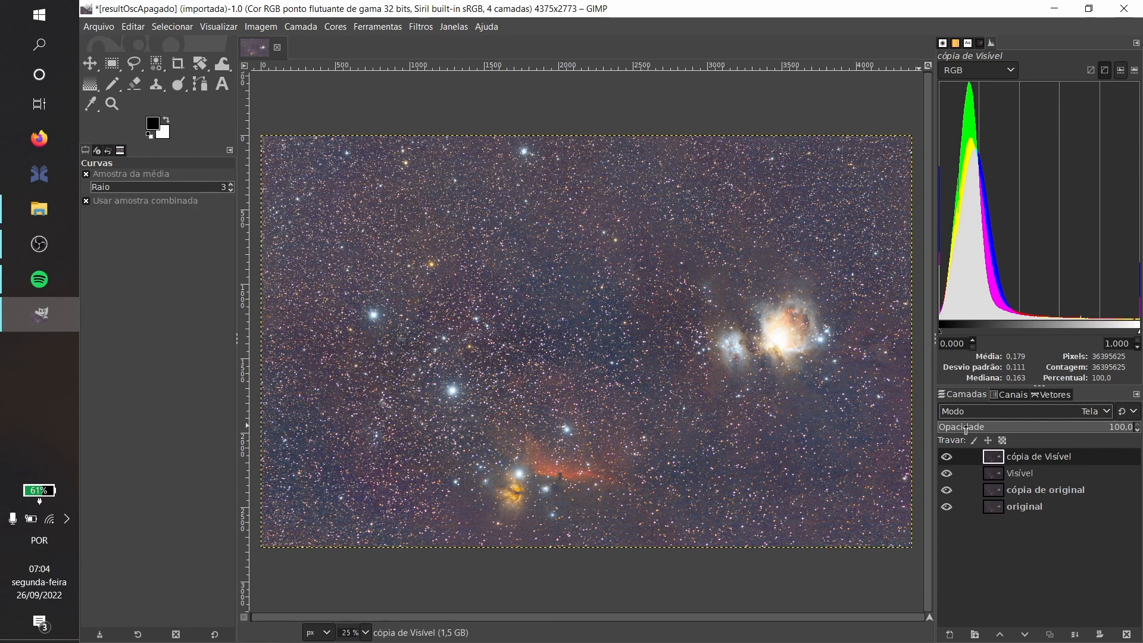
{"action": "left_click_drag", "start_coordinate": [1119, 432], "coordinate": [975, 435]}
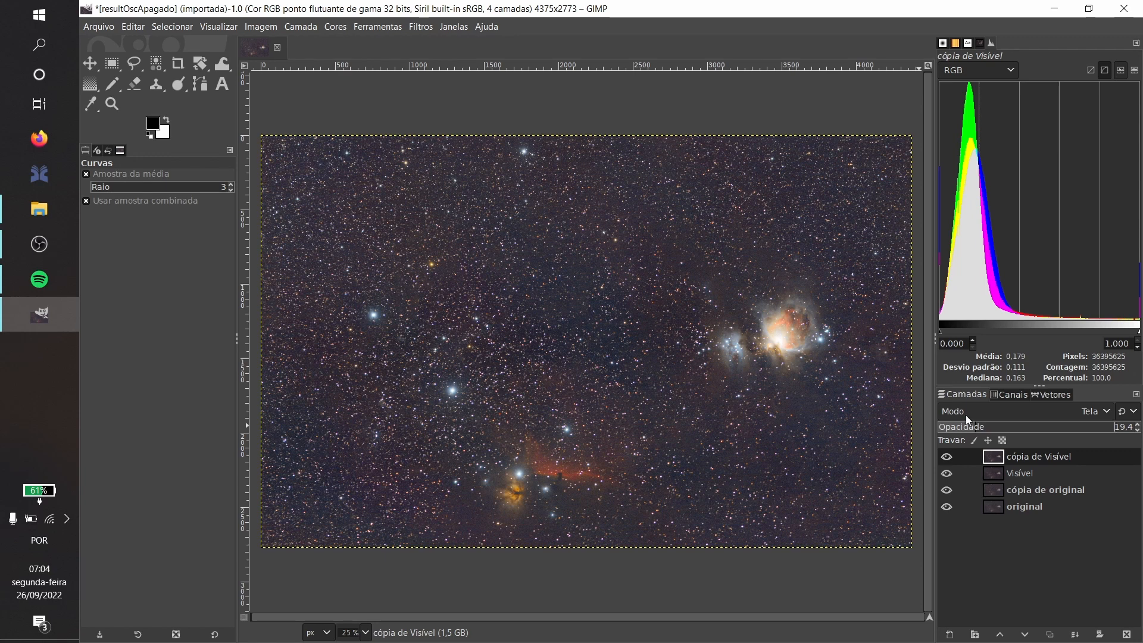
{"action": "left_click", "coordinate": [946, 456]}
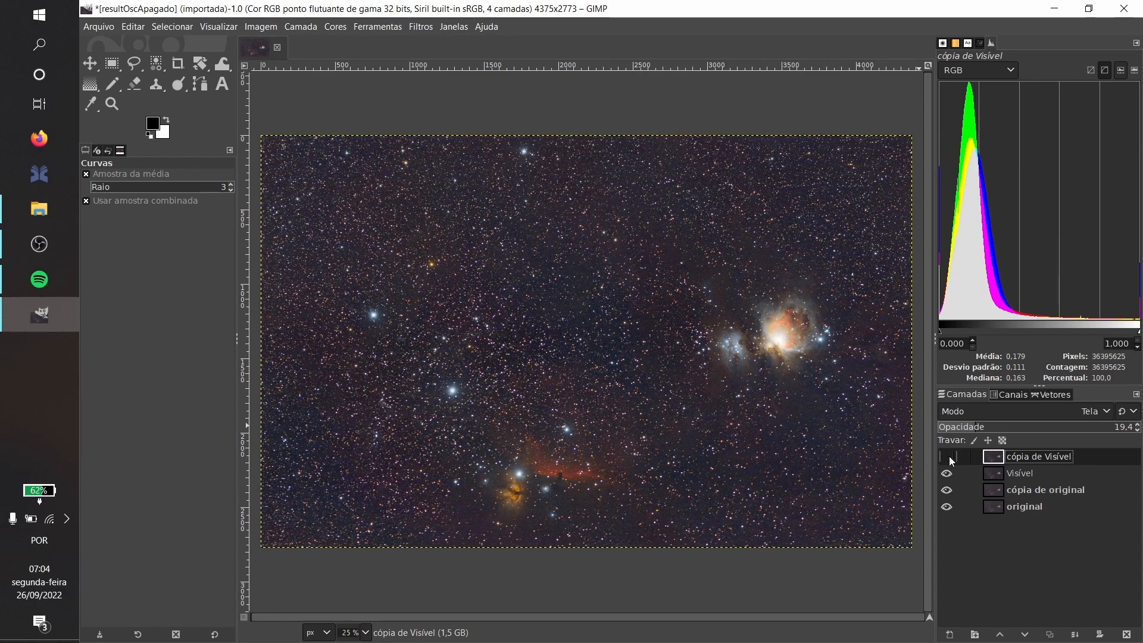
{"action": "left_click", "coordinate": [947, 457]}
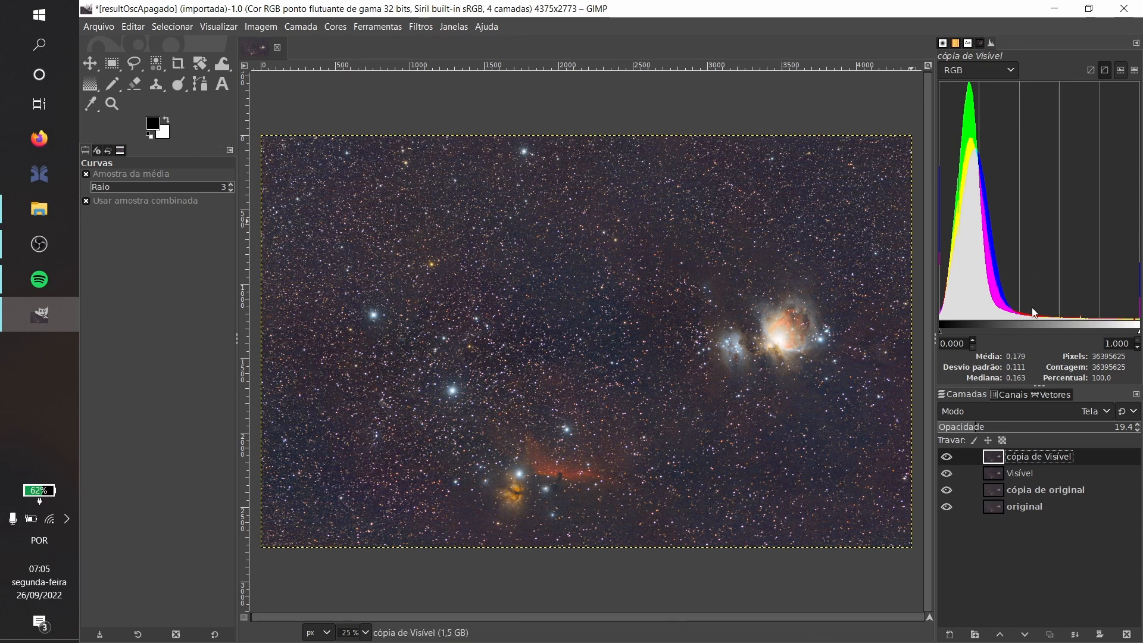
Step: Create another new layer from what is visible, and select the cópia de Visível layer beneath it
{"action": "left_click", "coordinate": [297, 26]}
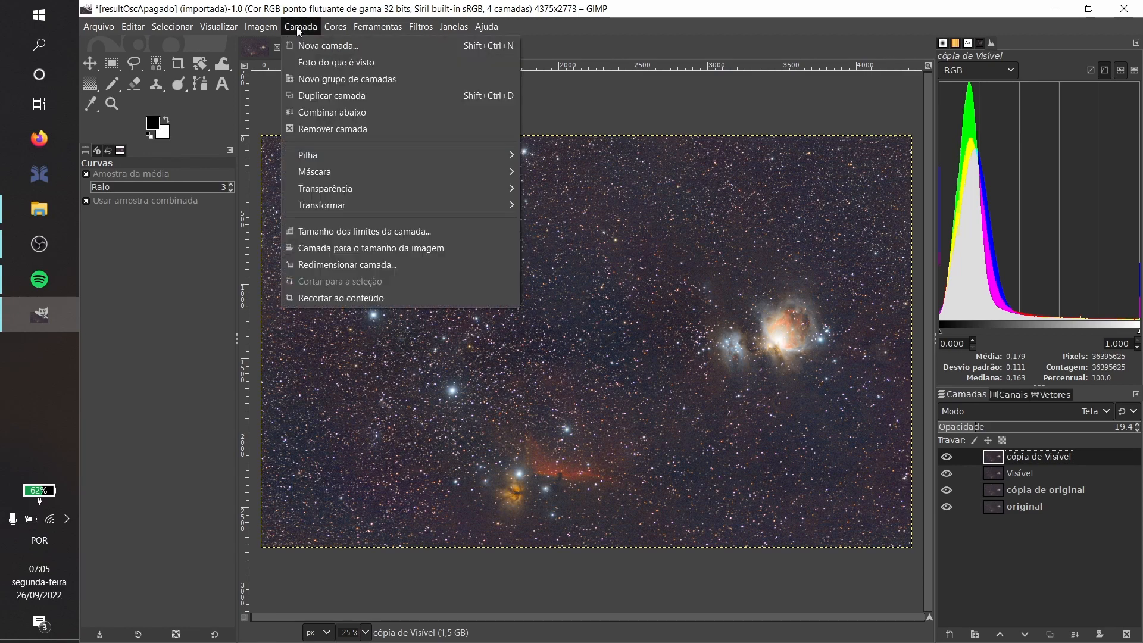
{"action": "left_click", "coordinate": [309, 61]}
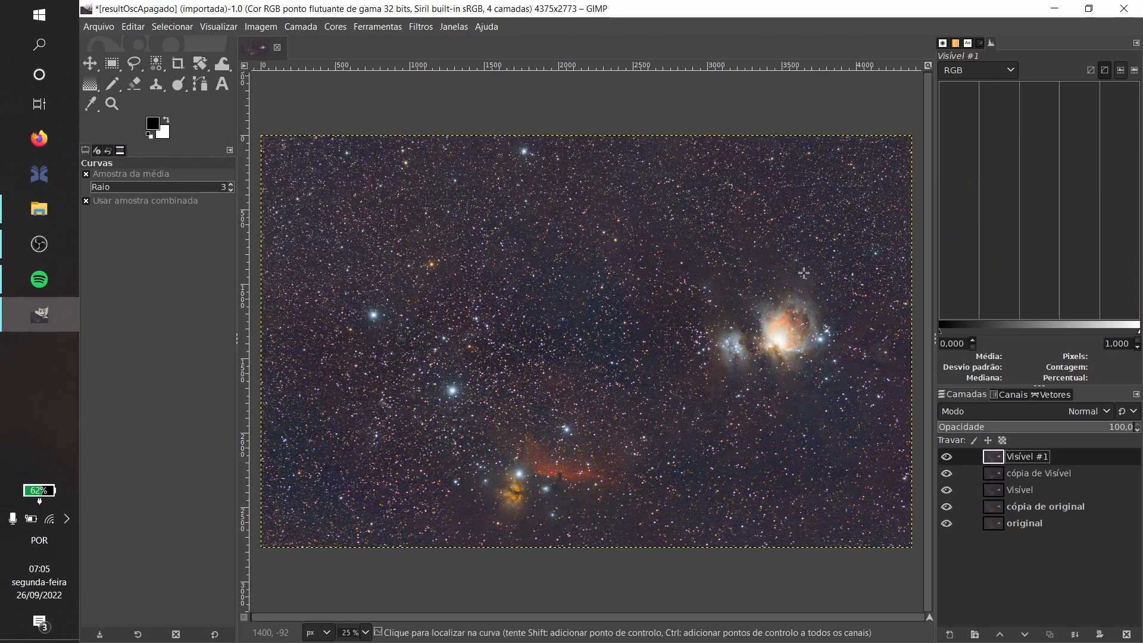
{"action": "left_click", "coordinate": [991, 474]}
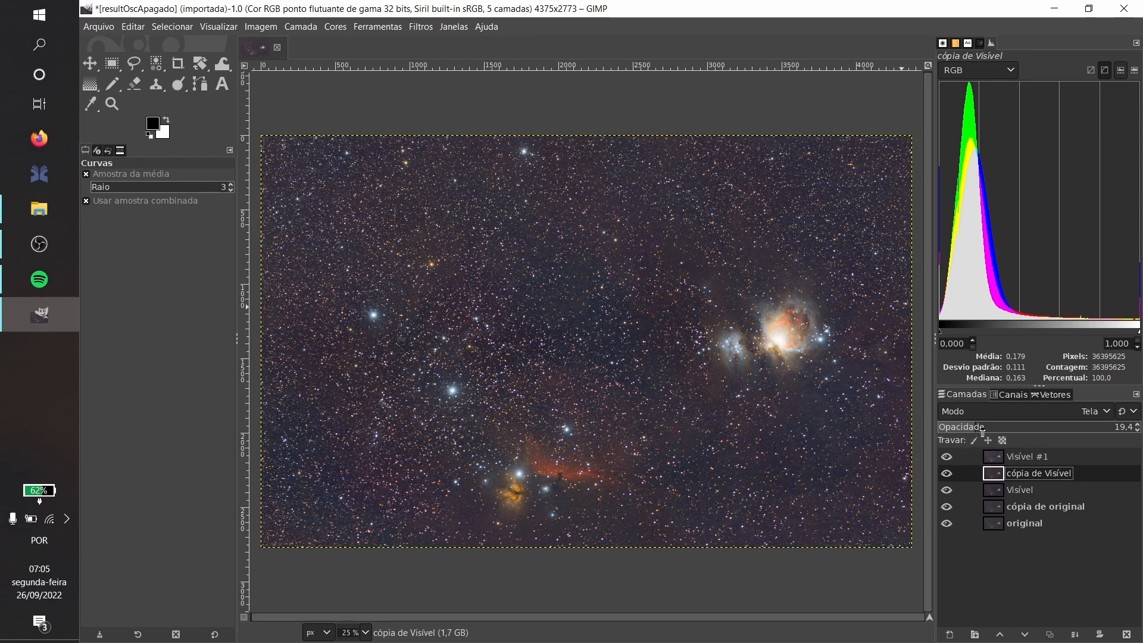
Step: Extract the L LAB component on the Visível #1 layer, and open the Curves adjustment for it
{"action": "left_click", "coordinate": [1000, 457]}
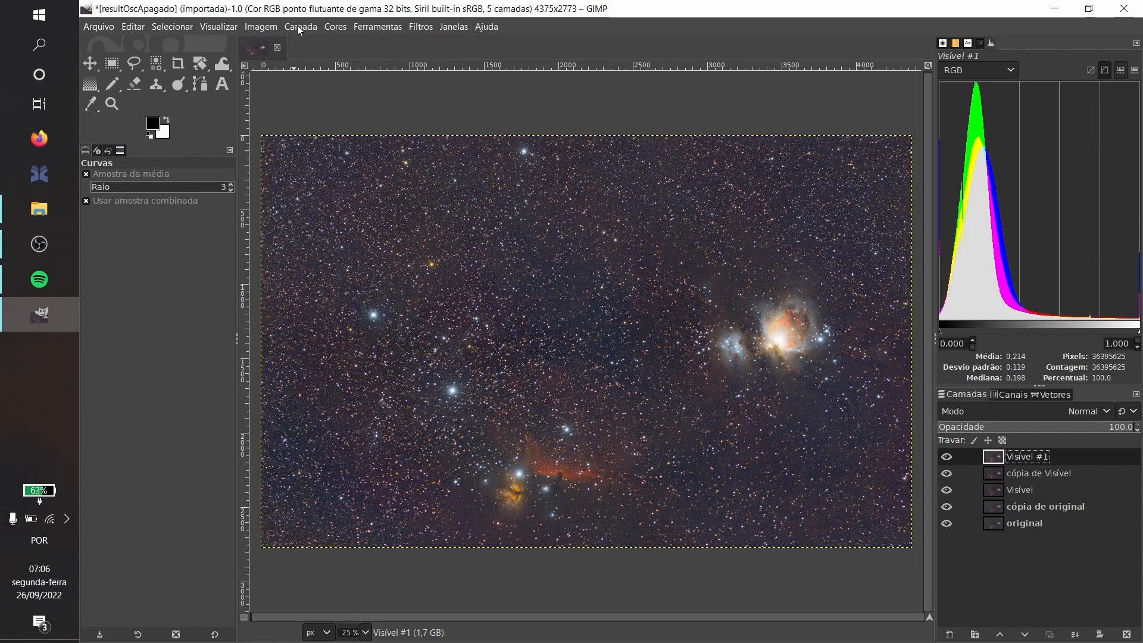
{"action": "left_click", "coordinate": [336, 28]}
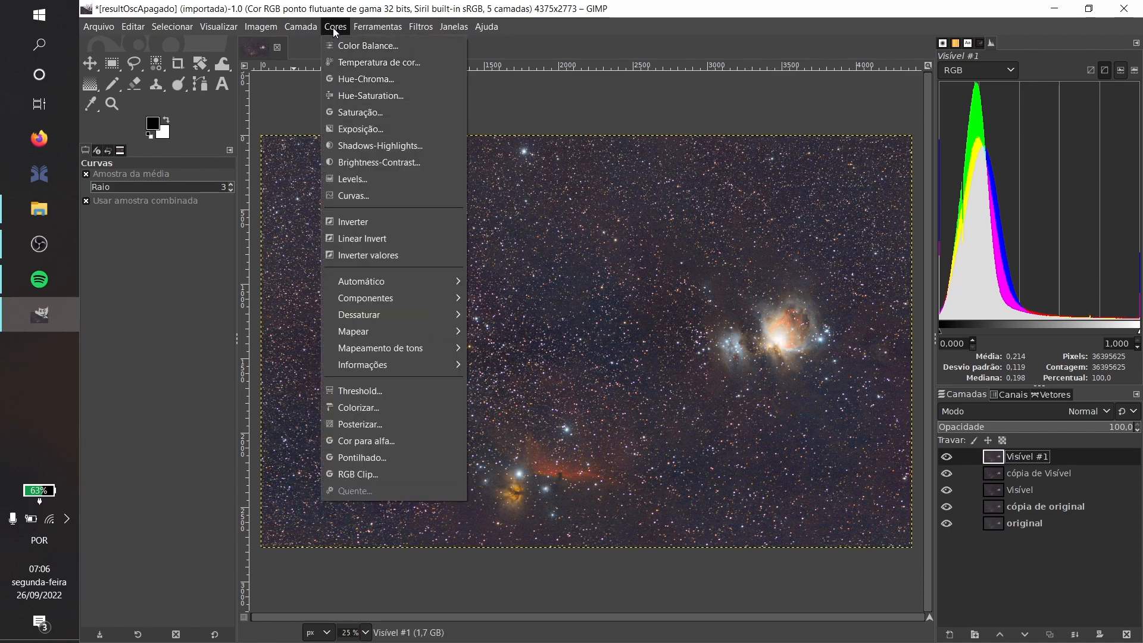
{"action": "mouse_move", "coordinate": [361, 299]}
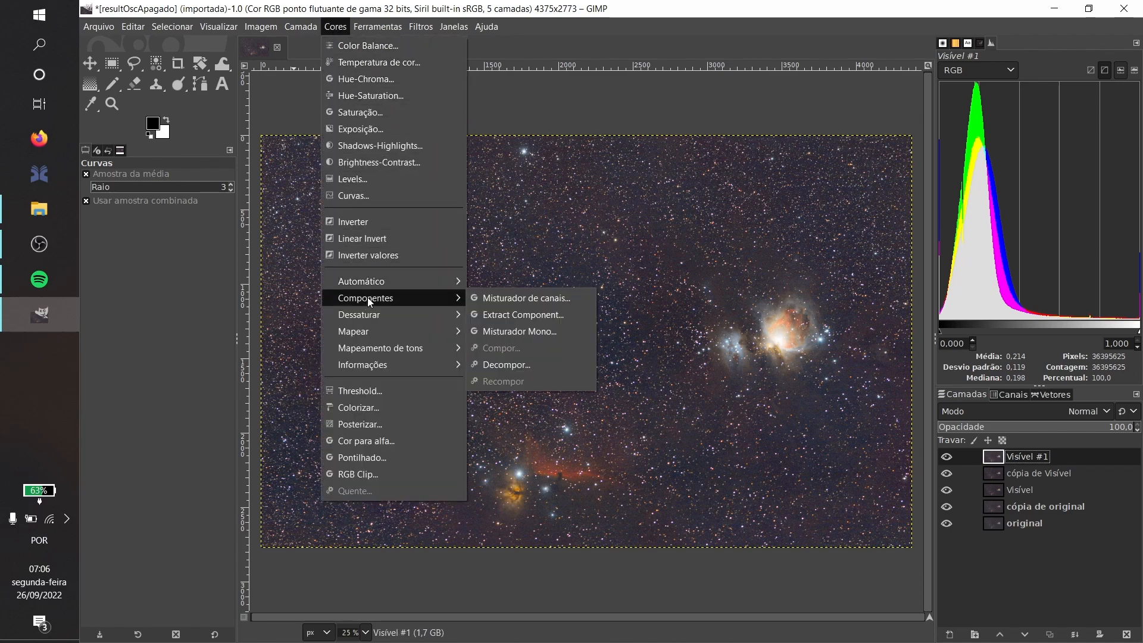
{"action": "left_click", "coordinate": [492, 316]}
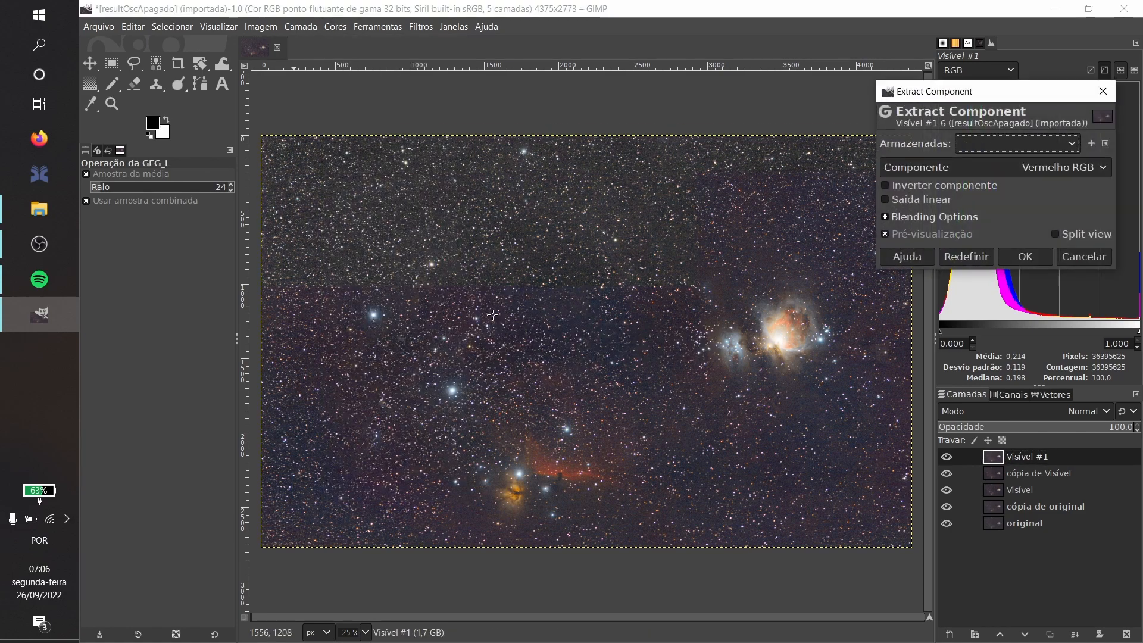
{"action": "left_click", "coordinate": [1080, 169]}
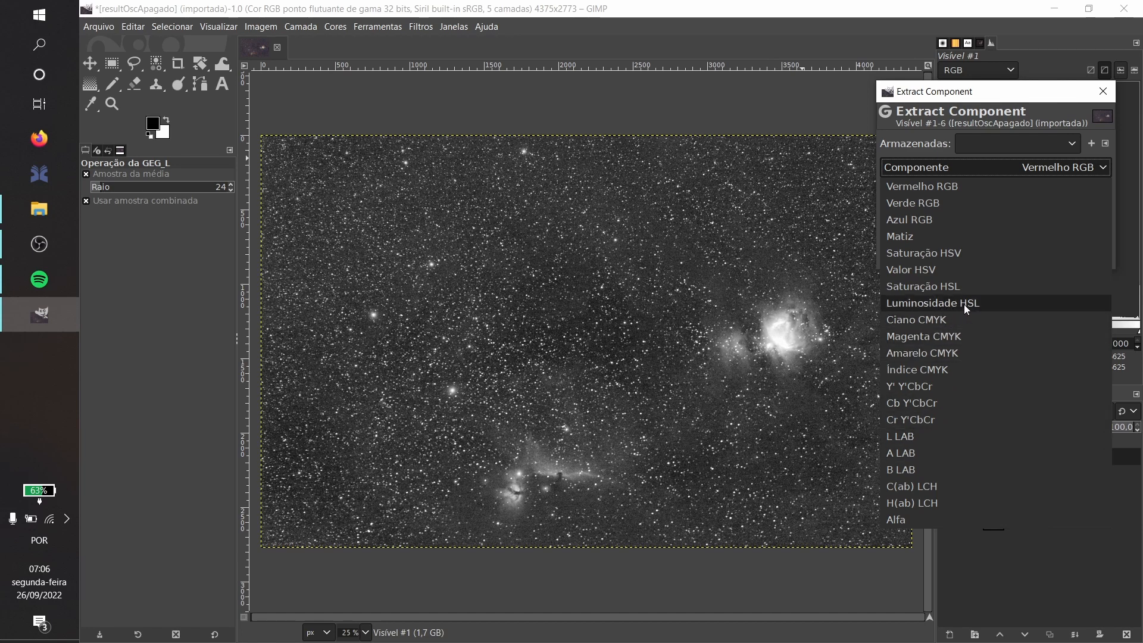
{"action": "left_click", "coordinate": [919, 440]}
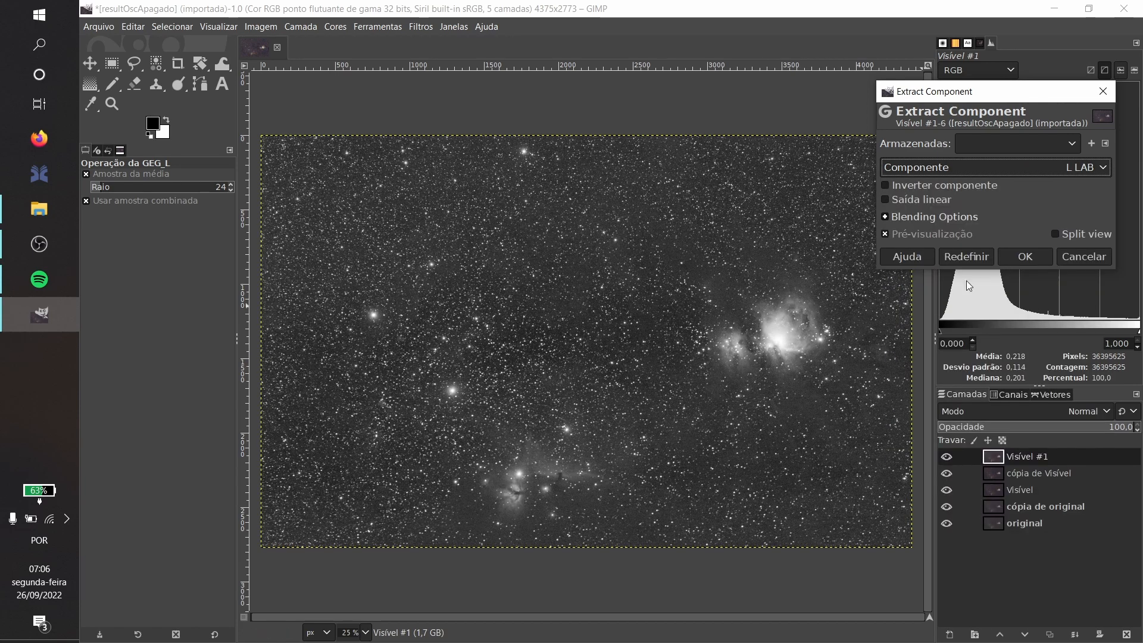
{"action": "left_click", "coordinate": [1025, 257]}
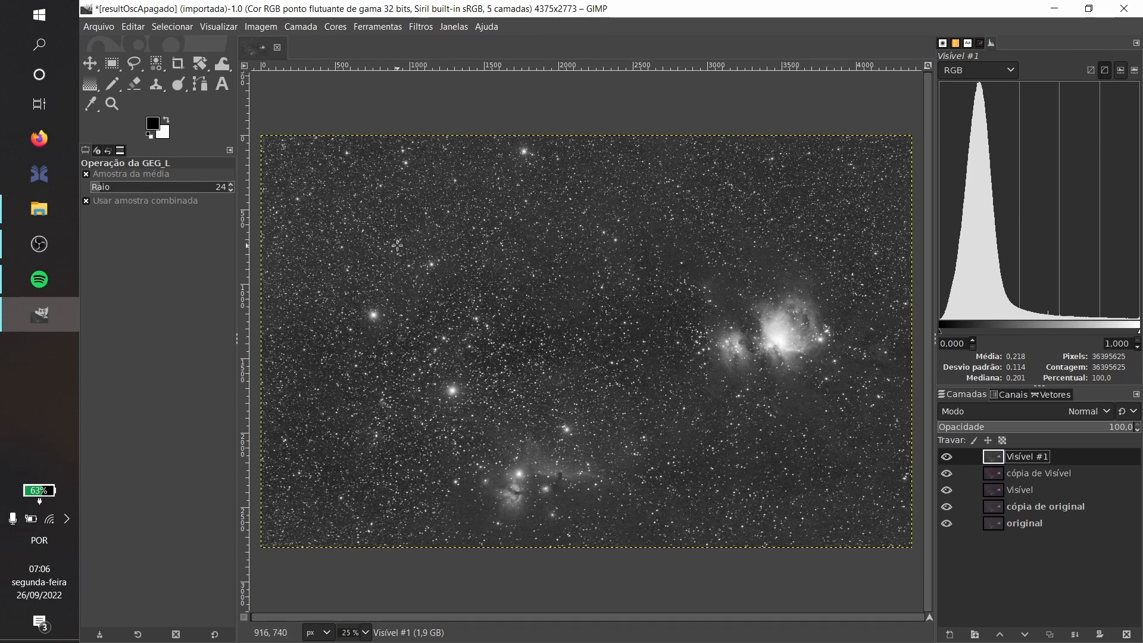
{"action": "left_click", "coordinate": [334, 27]}
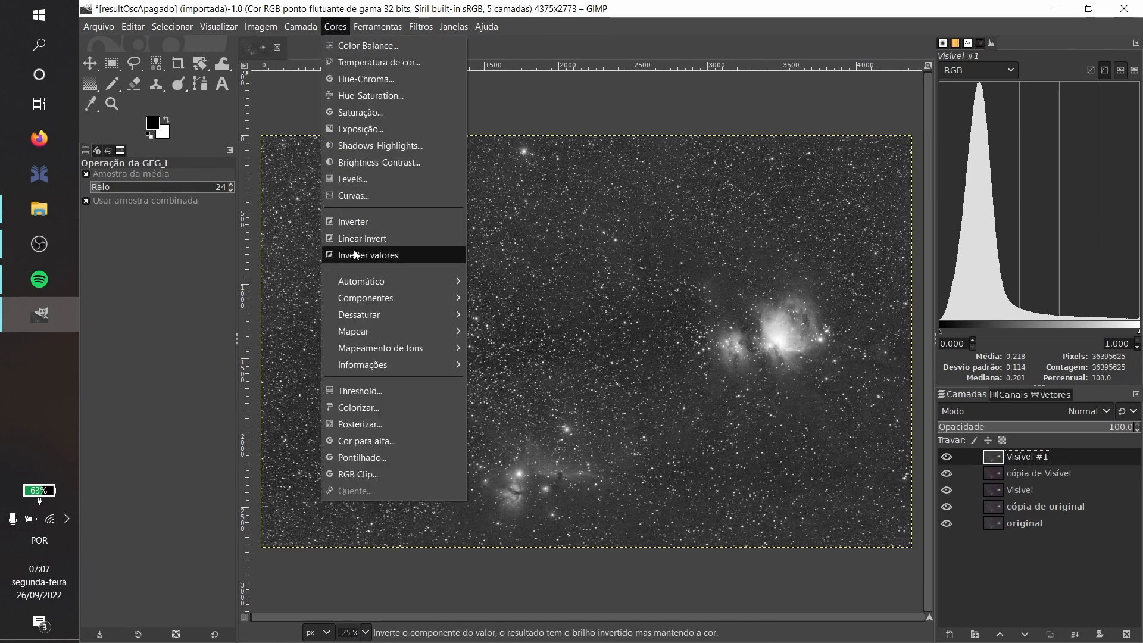
{"action": "left_click", "coordinate": [367, 196]}
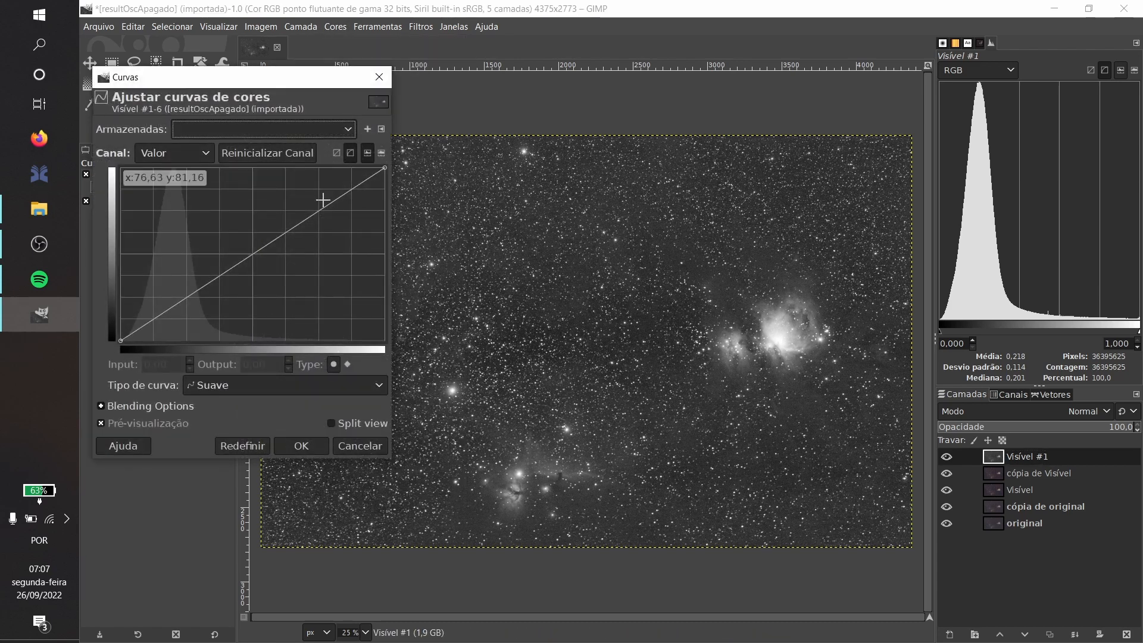
{"action": "left_click", "coordinate": [157, 317]}
{"action": "left_click_drag", "start_coordinate": [156, 317], "coordinate": [160, 319]}
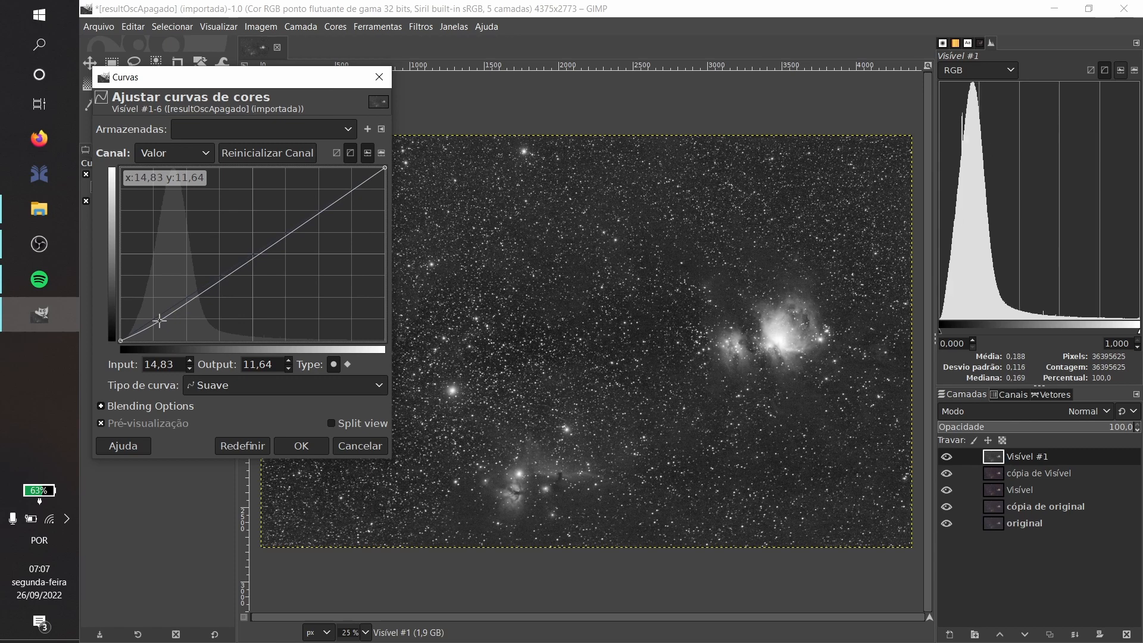
{"action": "left_click_drag", "start_coordinate": [280, 240], "coordinate": [271, 228]}
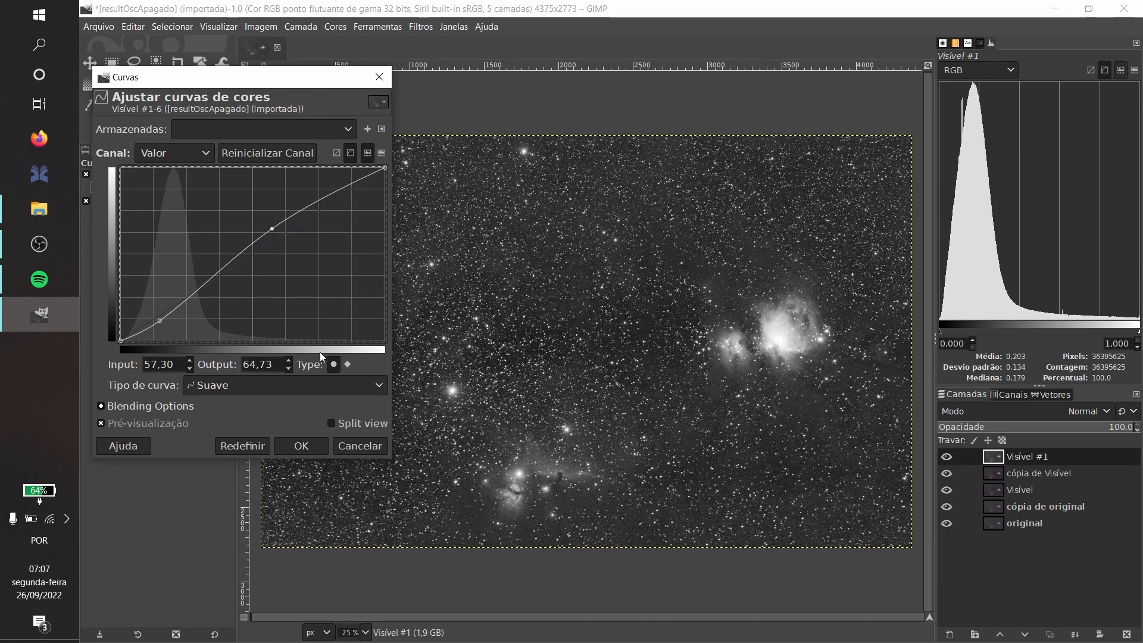
{"action": "left_click_drag", "start_coordinate": [272, 228], "coordinate": [275, 229]}
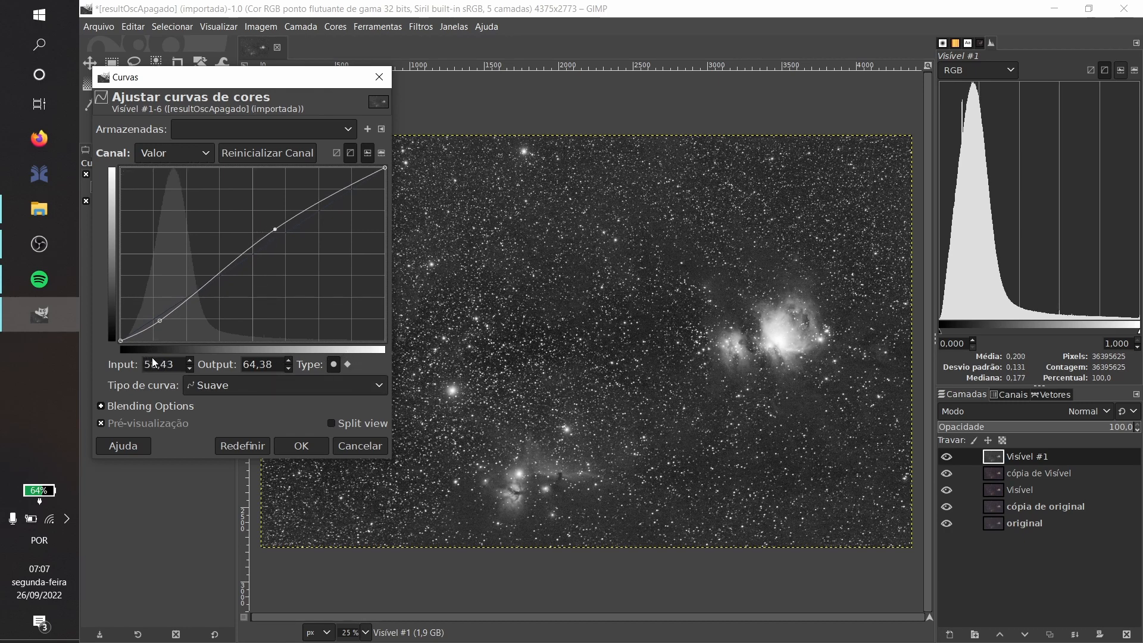
{"action": "left_click", "coordinate": [242, 445]}
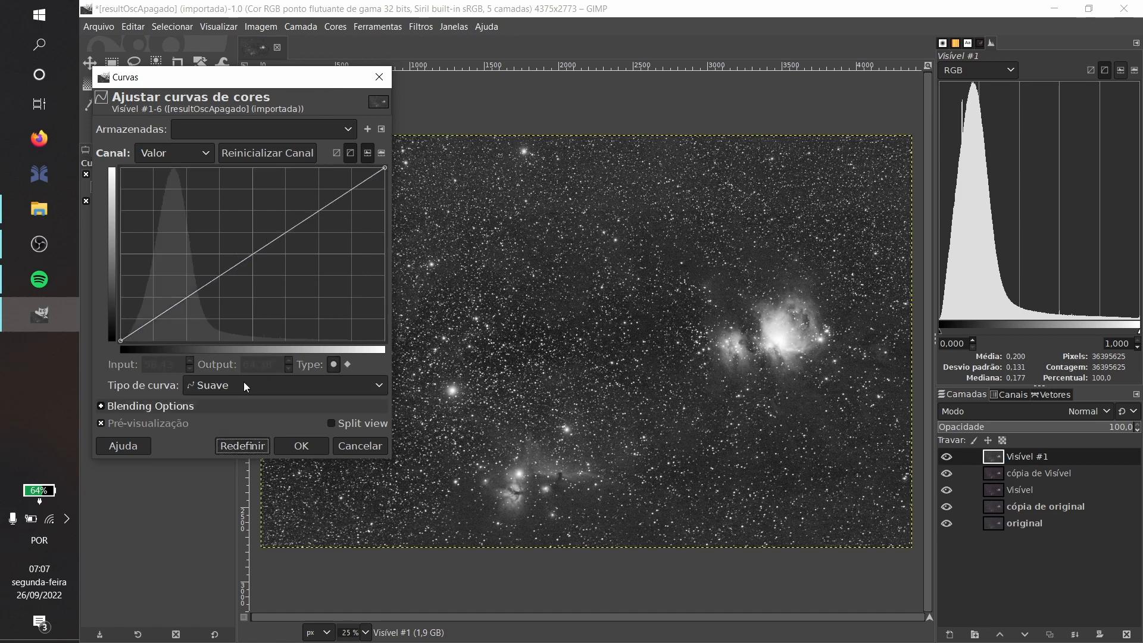
{"action": "left_click", "coordinate": [236, 270]}
{"action": "left_click_drag", "start_coordinate": [235, 270], "coordinate": [237, 275]}
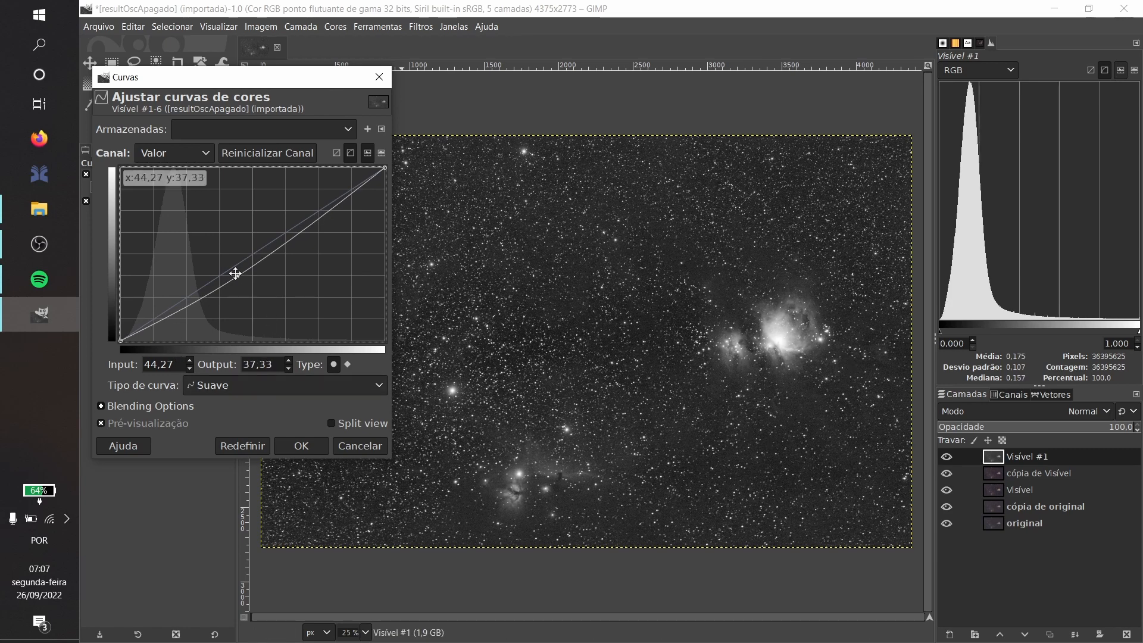
{"action": "left_click", "coordinate": [251, 445]}
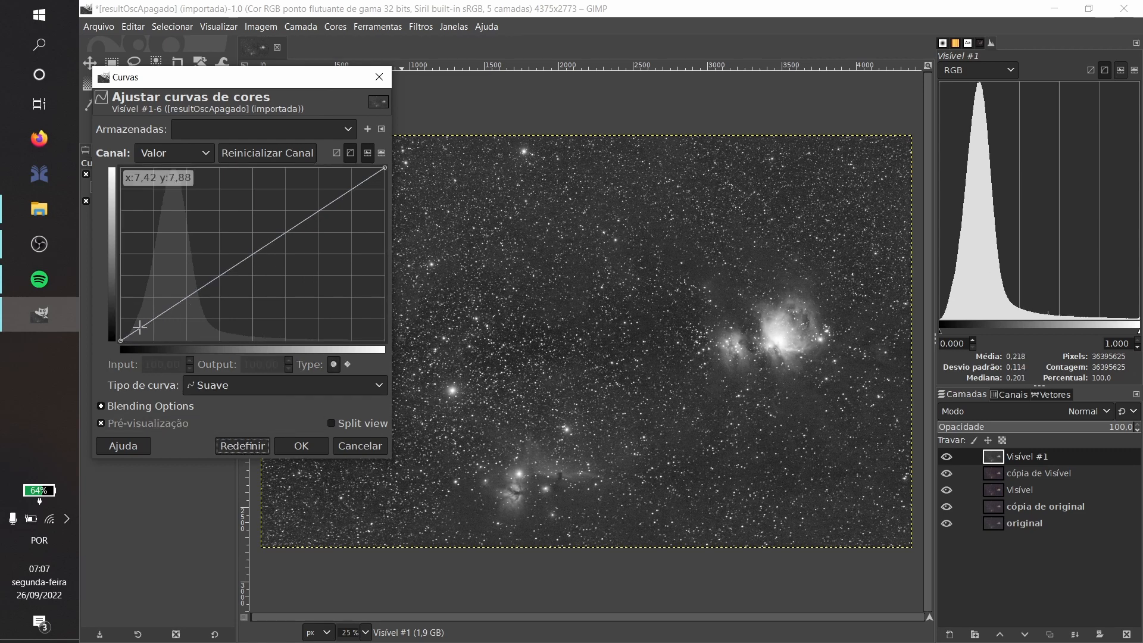
Step: Shape an S-curve with a shadow point at 15,06 / 12,67 and a highlight point at 64,94 / 69,86, and apply it
{"action": "left_click_drag", "start_coordinate": [153, 321], "coordinate": [160, 319]}
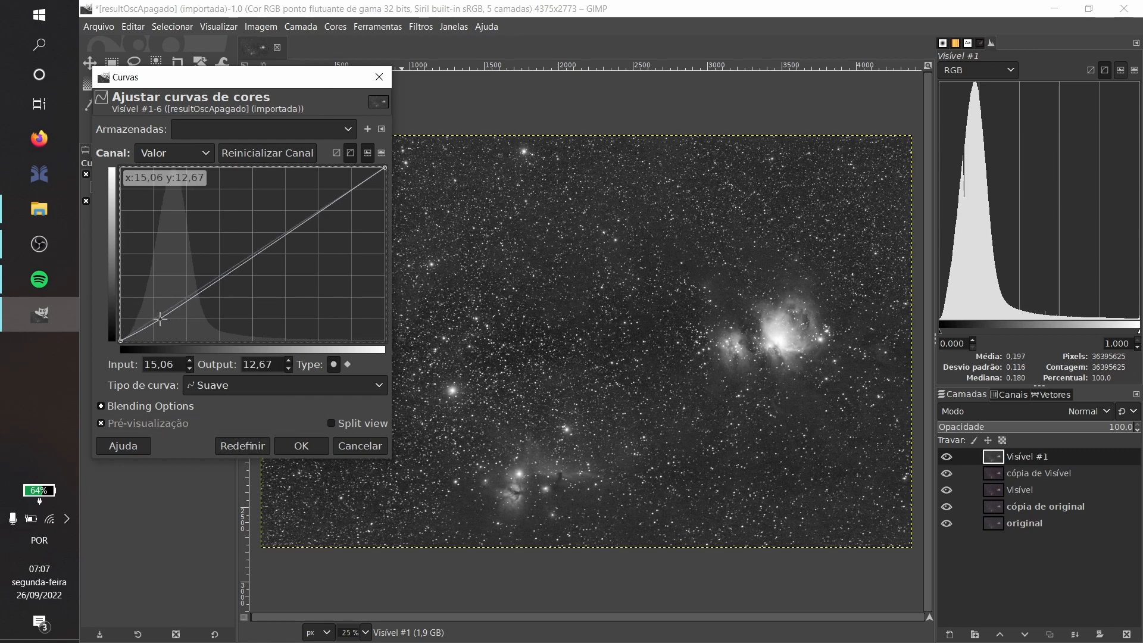
{"action": "left_click_drag", "start_coordinate": [297, 224], "coordinate": [291, 220]}
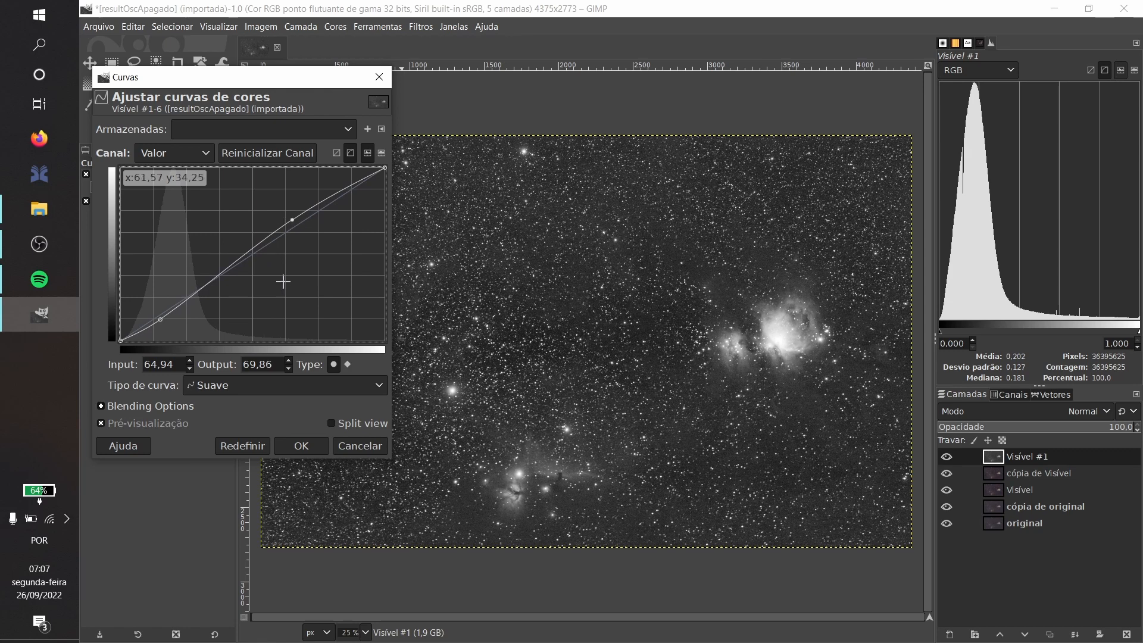
{"action": "left_click", "coordinate": [301, 445]}
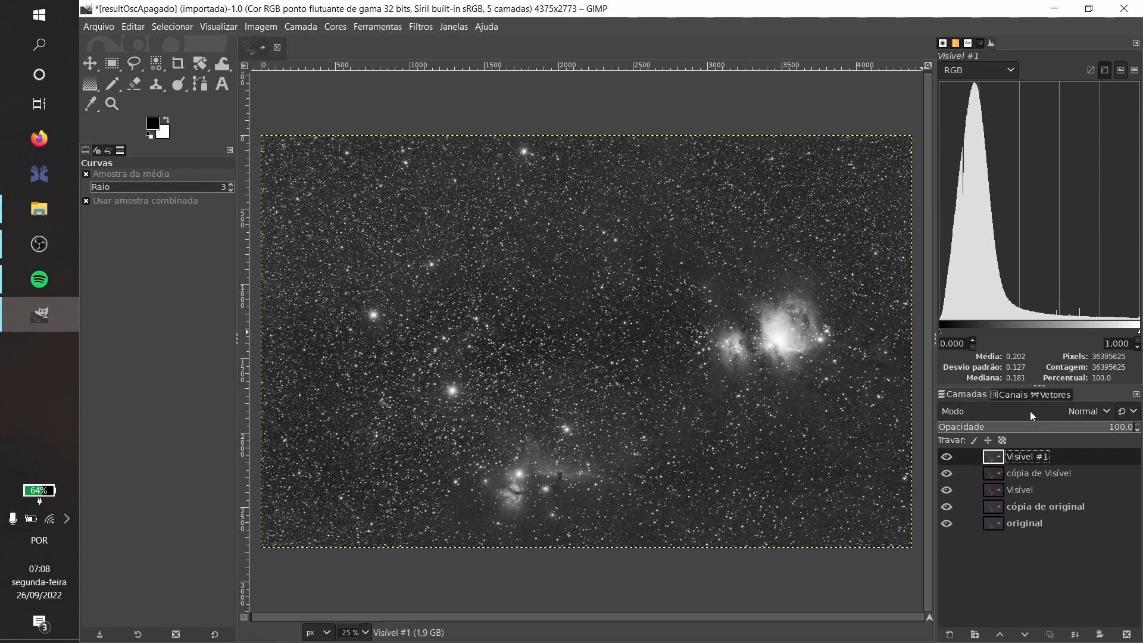
Step: Set the Visível #1 layer's blend mode to Luminance, and compare the image with and without the layer
{"action": "left_click", "coordinate": [1069, 409]}
{"action": "left_click_drag", "start_coordinate": [1109, 196], "coordinate": [1109, 376]}
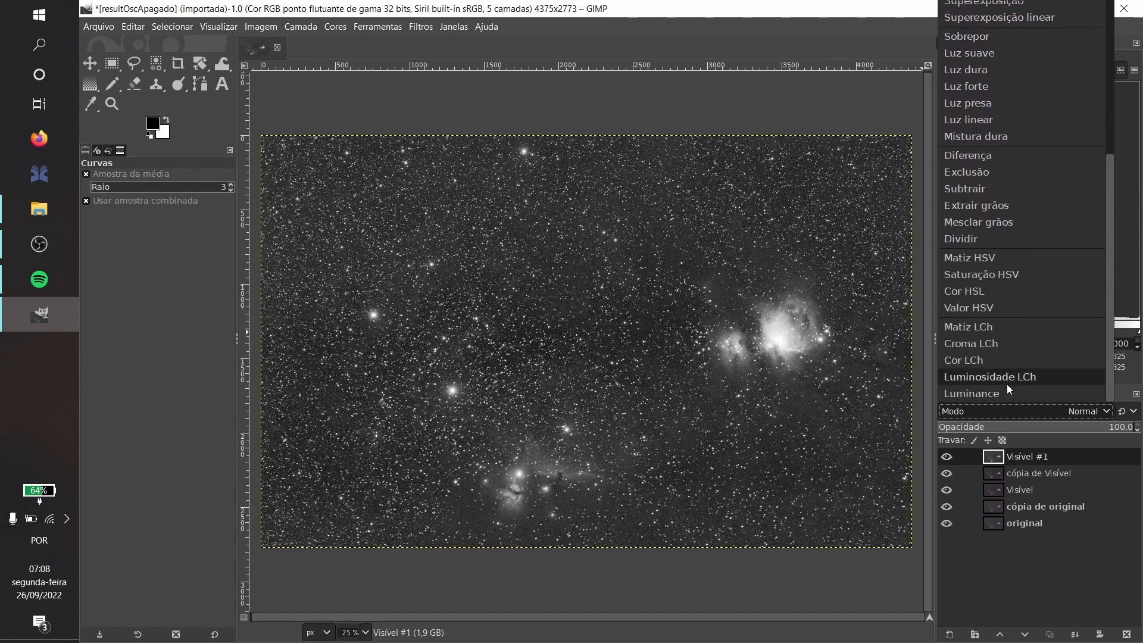
{"action": "left_click", "coordinate": [986, 394]}
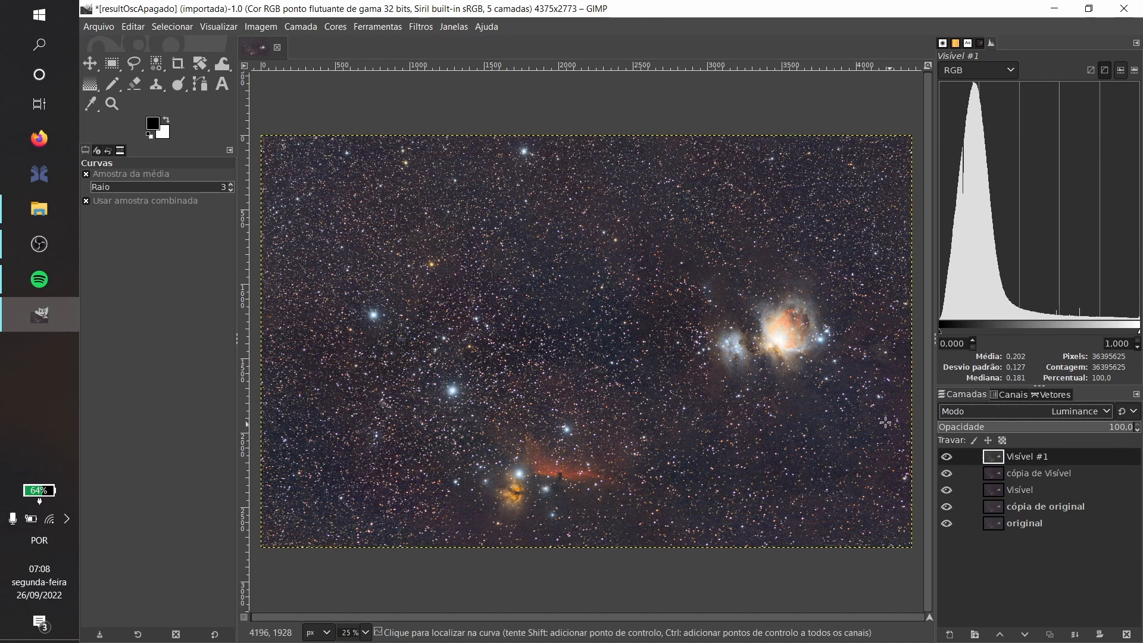
{"action": "left_click", "coordinate": [947, 459]}
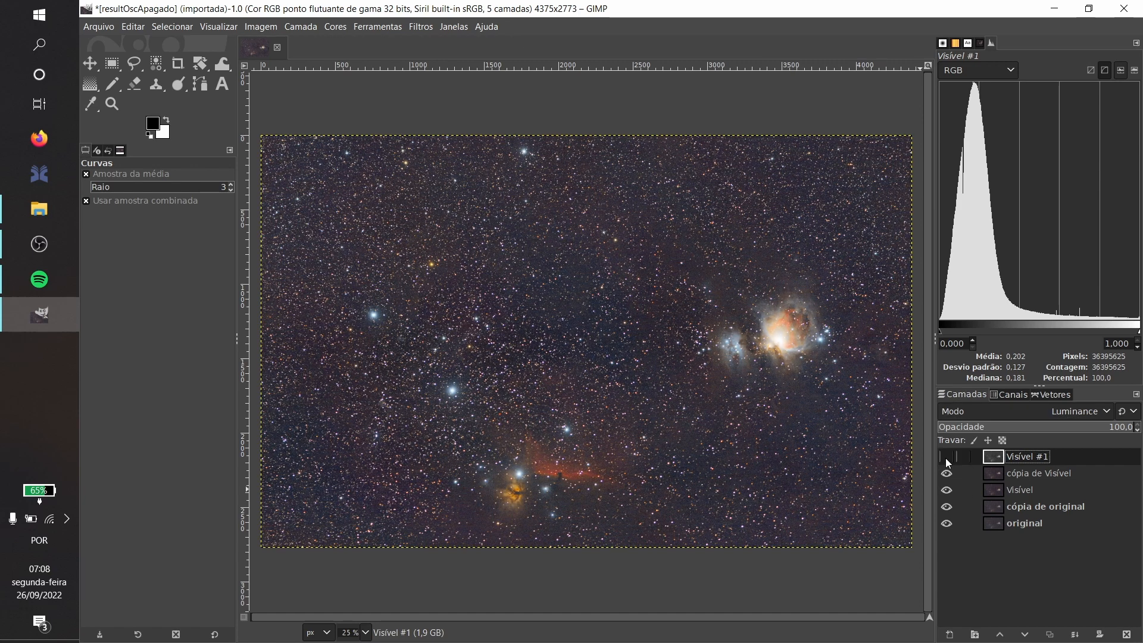
{"action": "left_click", "coordinate": [947, 459]}
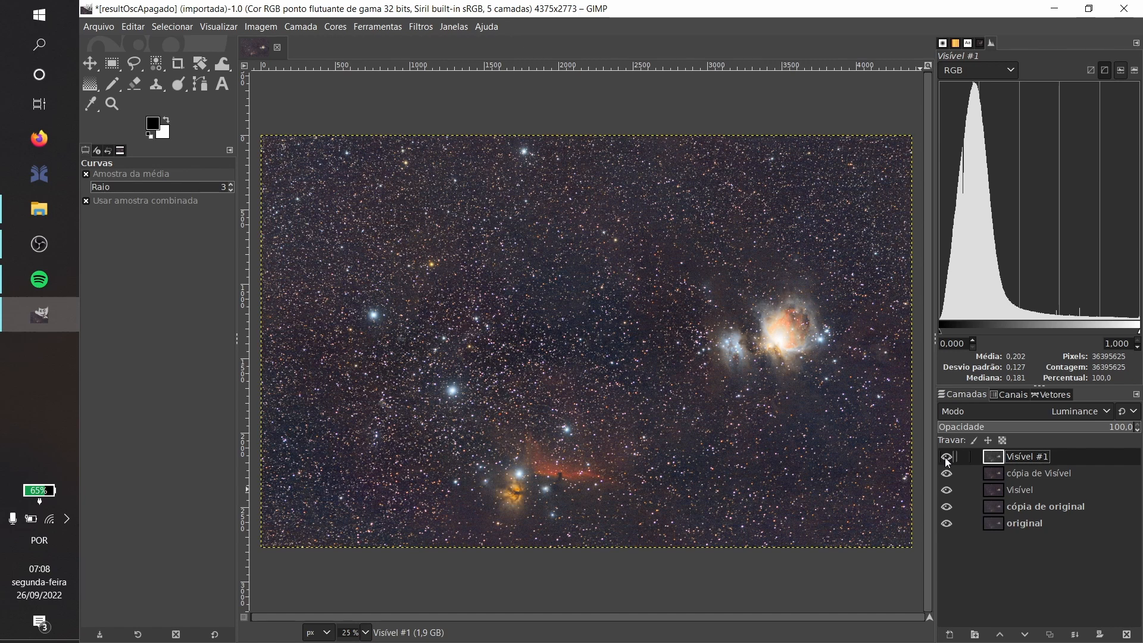
Step: Create a new layer from what is visible, and extract its Vermelho RGB component
{"action": "left_click", "coordinate": [302, 26]}
{"action": "left_click", "coordinate": [309, 59]}
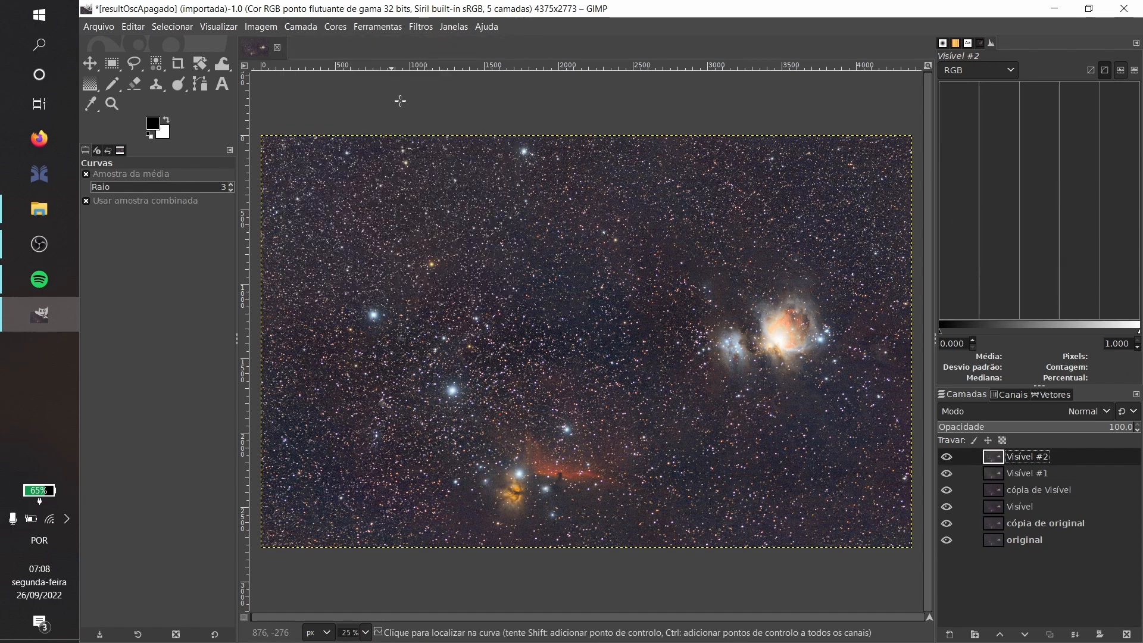
{"action": "left_click", "coordinate": [334, 26]}
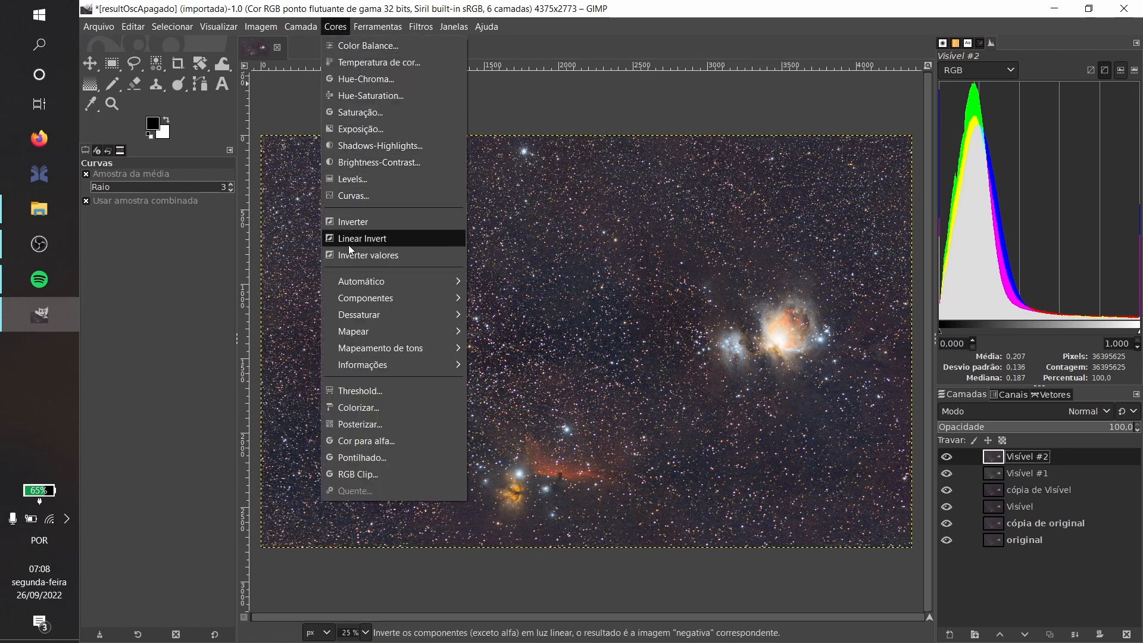
{"action": "mouse_move", "coordinate": [363, 301]}
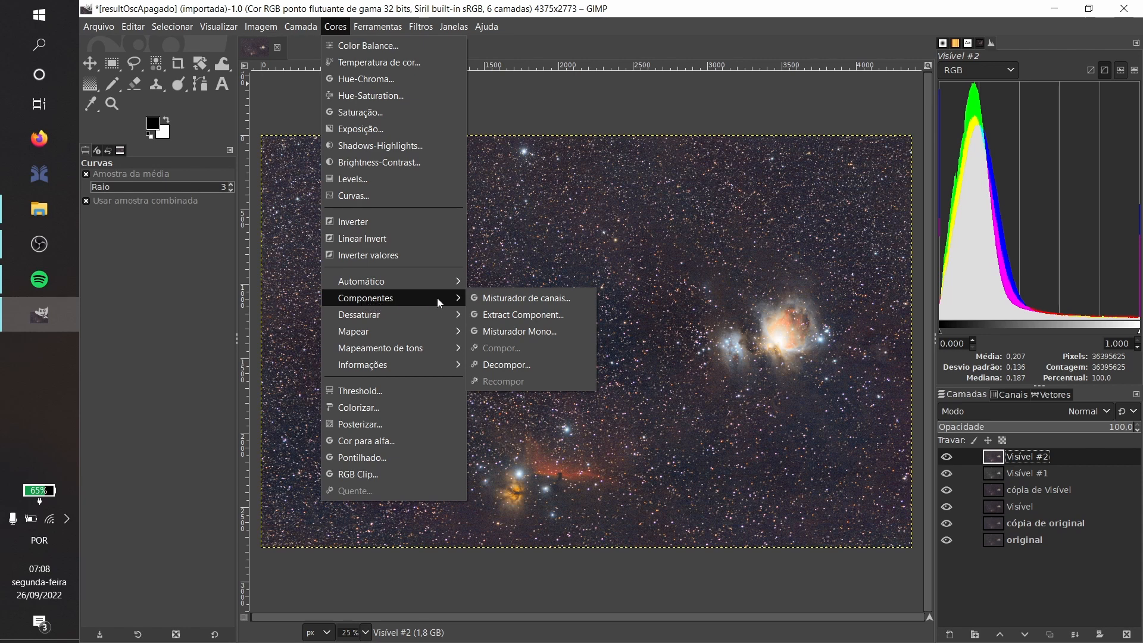
{"action": "left_click", "coordinate": [527, 313]}
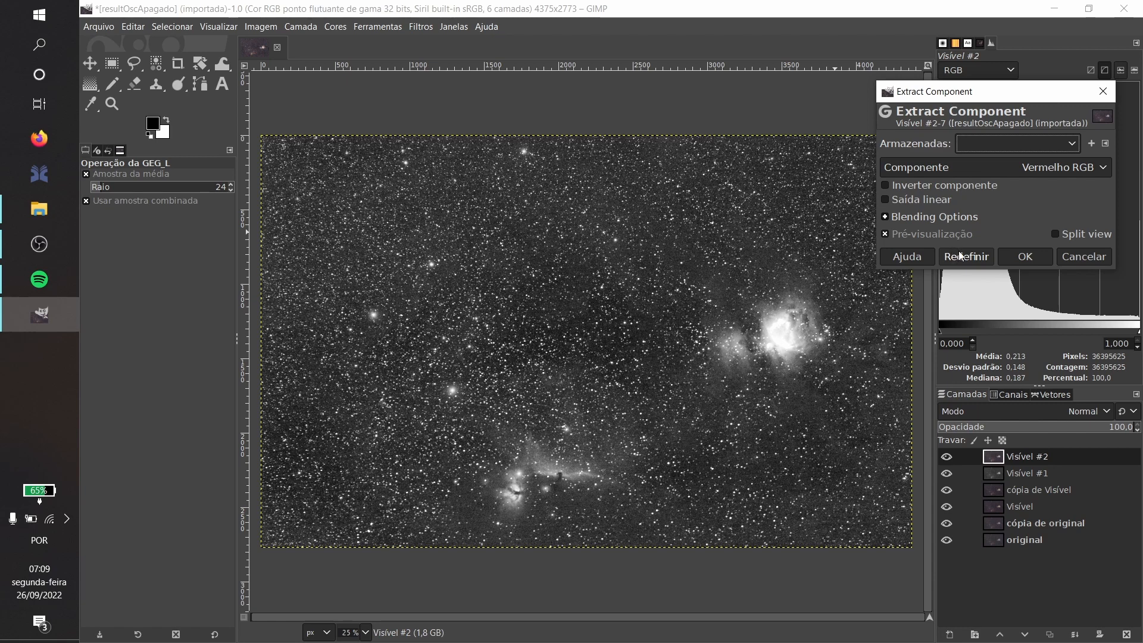
{"action": "left_click", "coordinate": [1025, 256]}
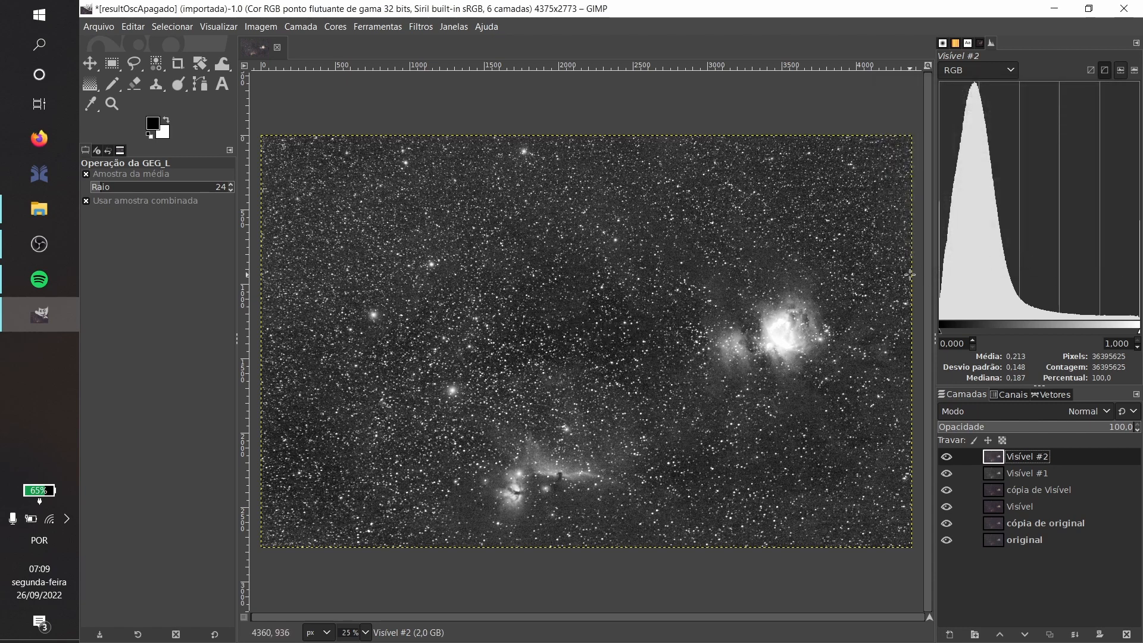
Step: Apply a curve to the red-component layer with slightly lowered shadows and a highlight point at 55,06 / 63,01
{"action": "left_click", "coordinate": [335, 26]}
{"action": "left_click", "coordinate": [353, 196]}
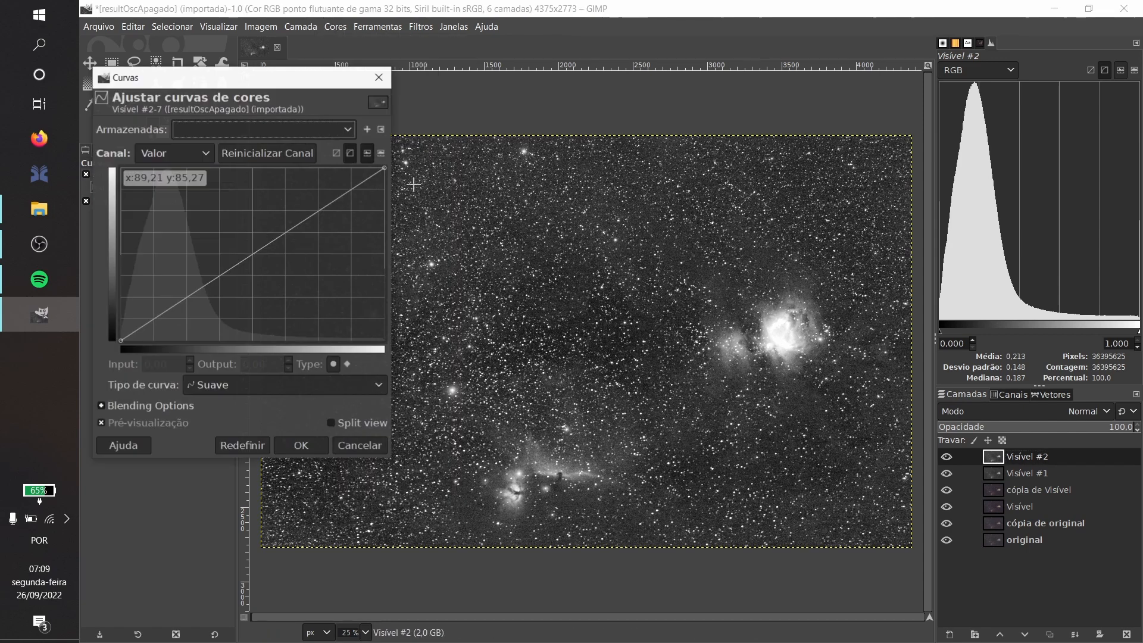
{"action": "left_click_drag", "start_coordinate": [181, 304], "coordinate": [183, 306]}
{"action": "left_click_drag", "start_coordinate": [276, 252], "coordinate": [266, 231]}
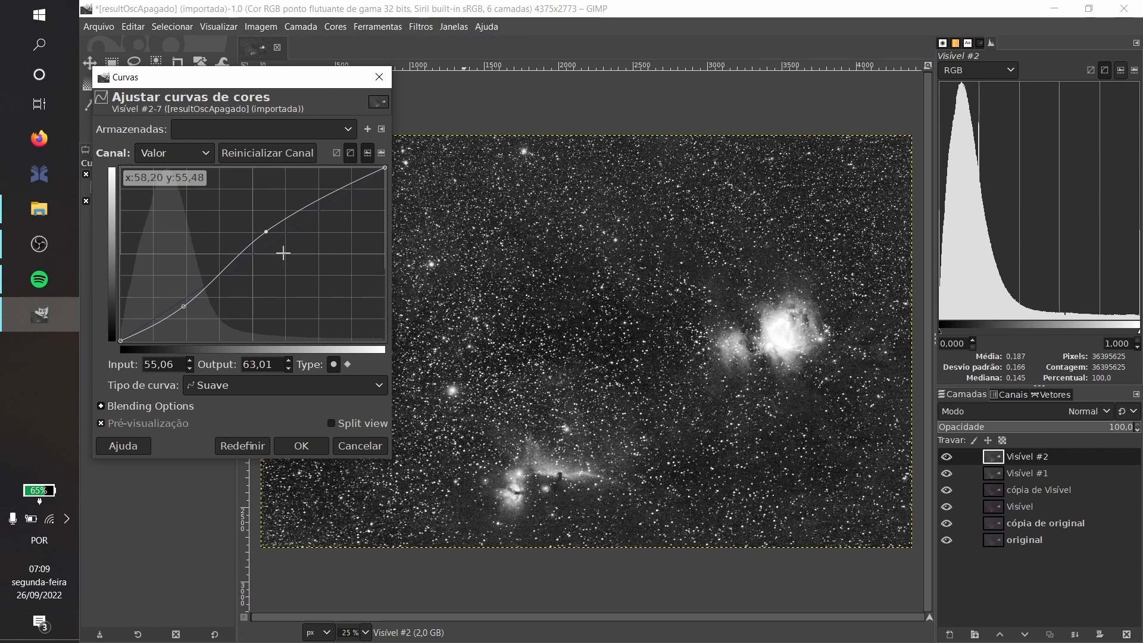
{"action": "left_click", "coordinate": [306, 450]}
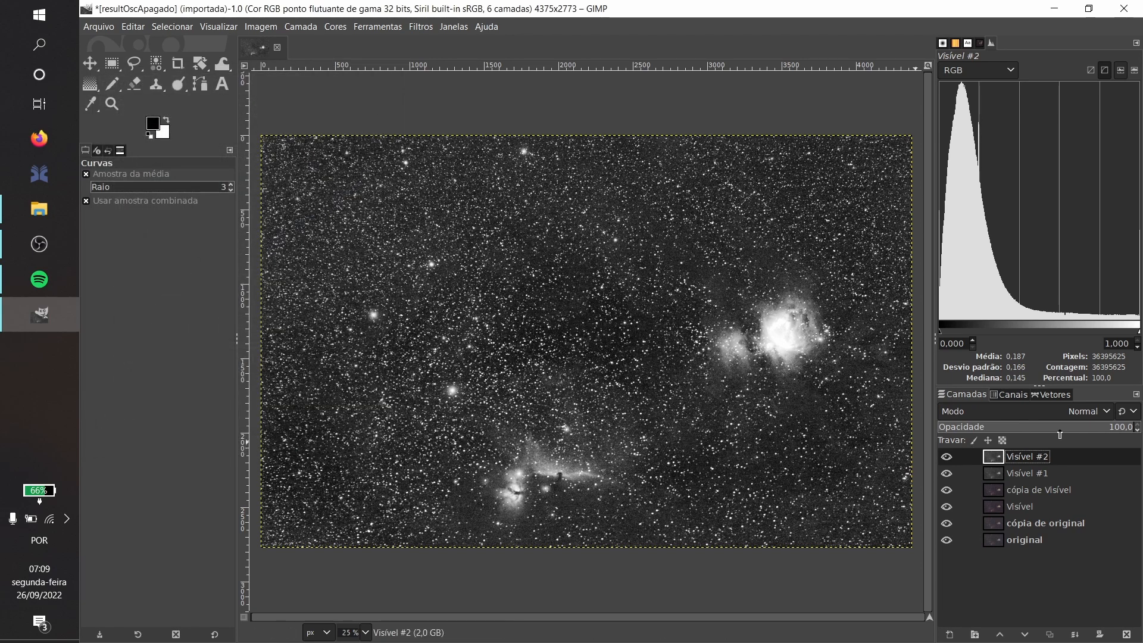
Step: Set the Visível #2 layer's blend mode to Luminance at 13,0 opacity, and hide the layer to compare the image without it
{"action": "left_click", "coordinate": [1066, 413]}
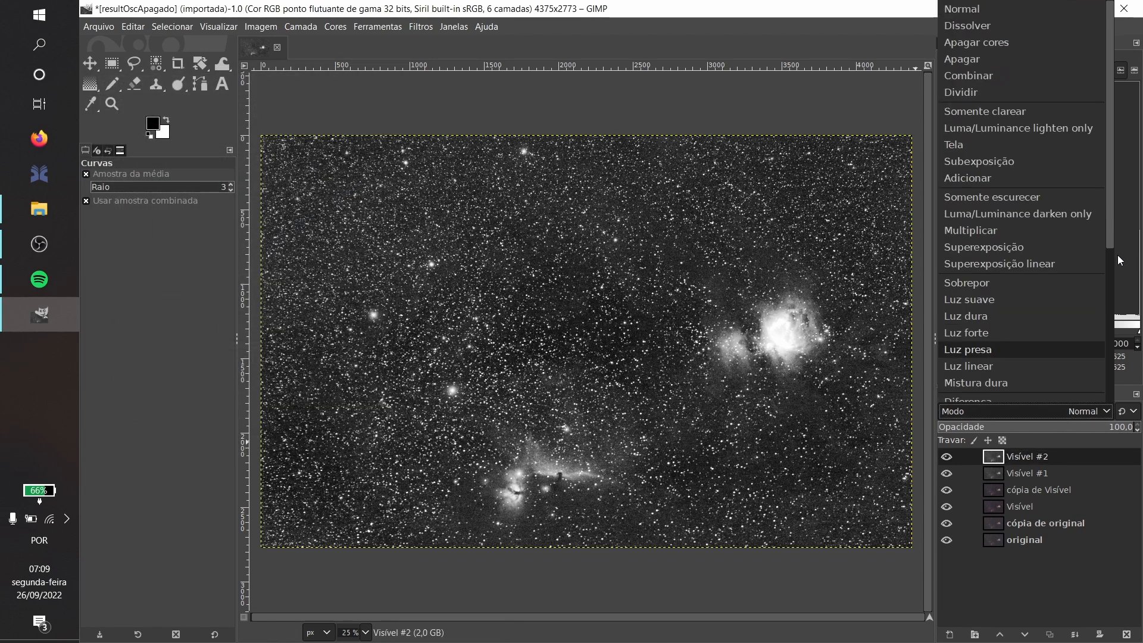
{"action": "scroll", "coordinate": [1119, 357], "scroll_direction": "down", "scroll_amount": 4}
{"action": "scroll", "coordinate": [1120, 360], "scroll_direction": "down", "scroll_amount": 2}
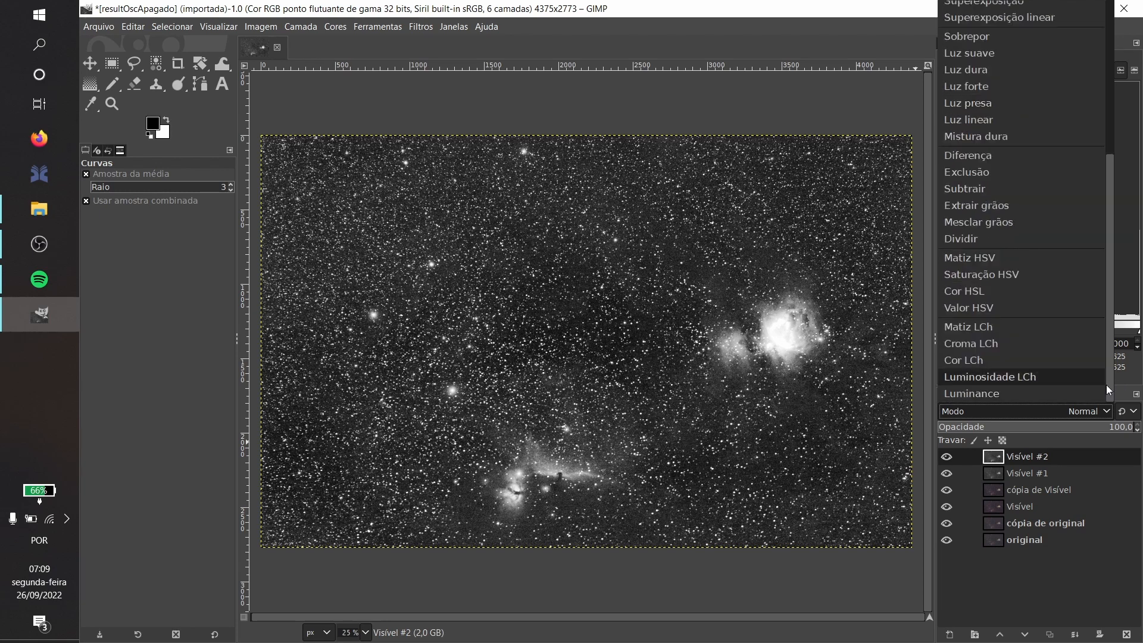
{"action": "left_click", "coordinate": [1059, 390]}
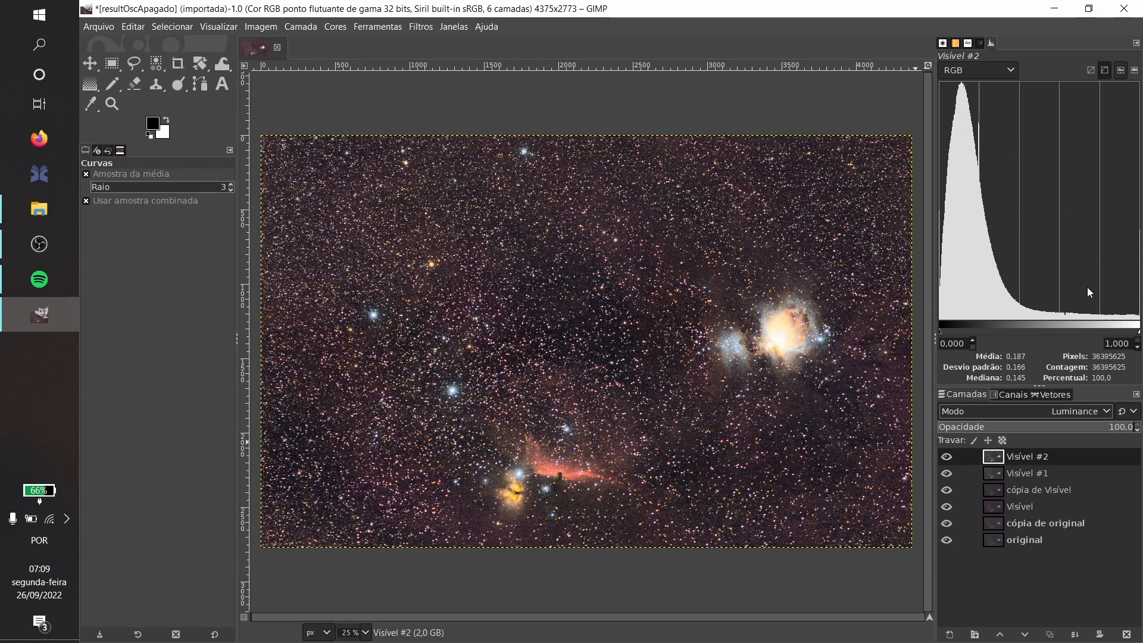
{"action": "left_click_drag", "start_coordinate": [1101, 430], "coordinate": [931, 433]}
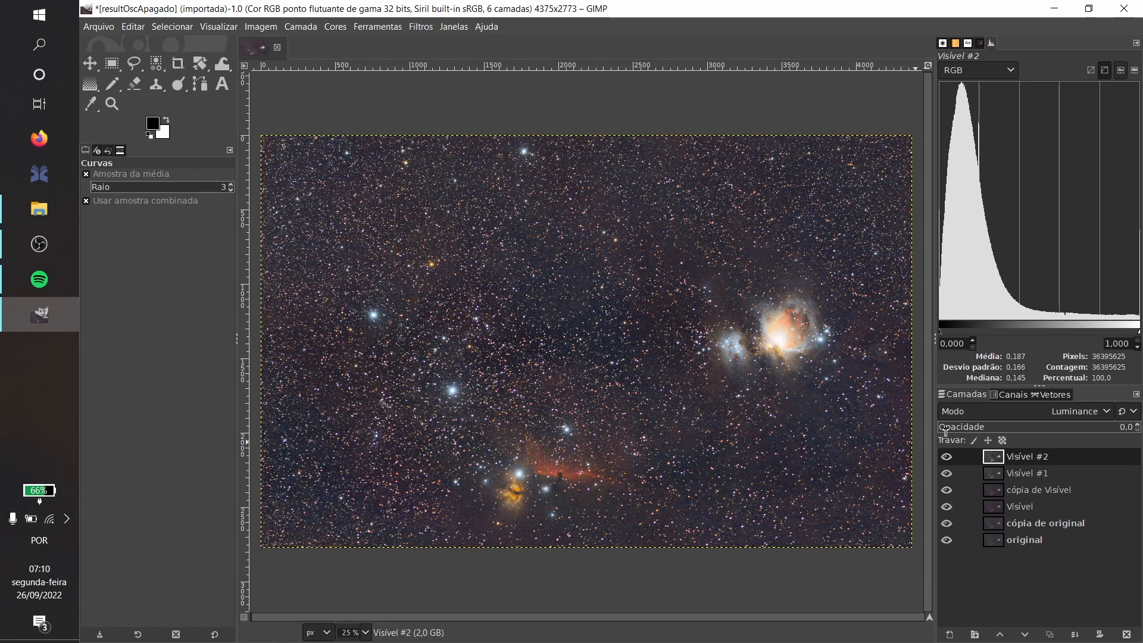
{"action": "left_click_drag", "start_coordinate": [940, 432], "coordinate": [964, 432]}
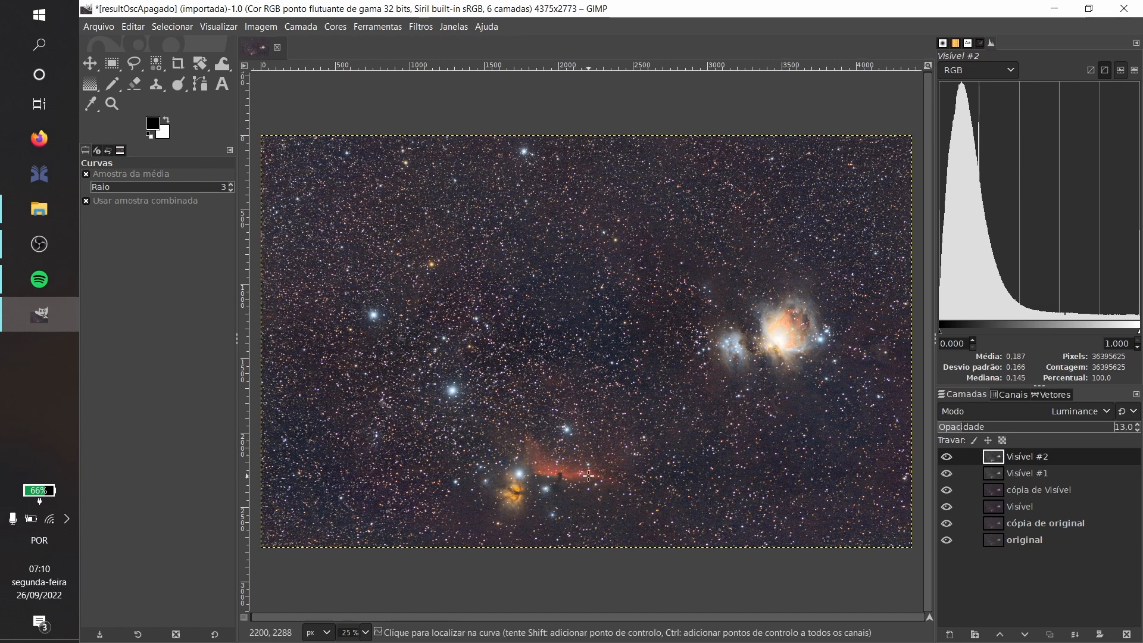
{"action": "left_click", "coordinate": [945, 457]}
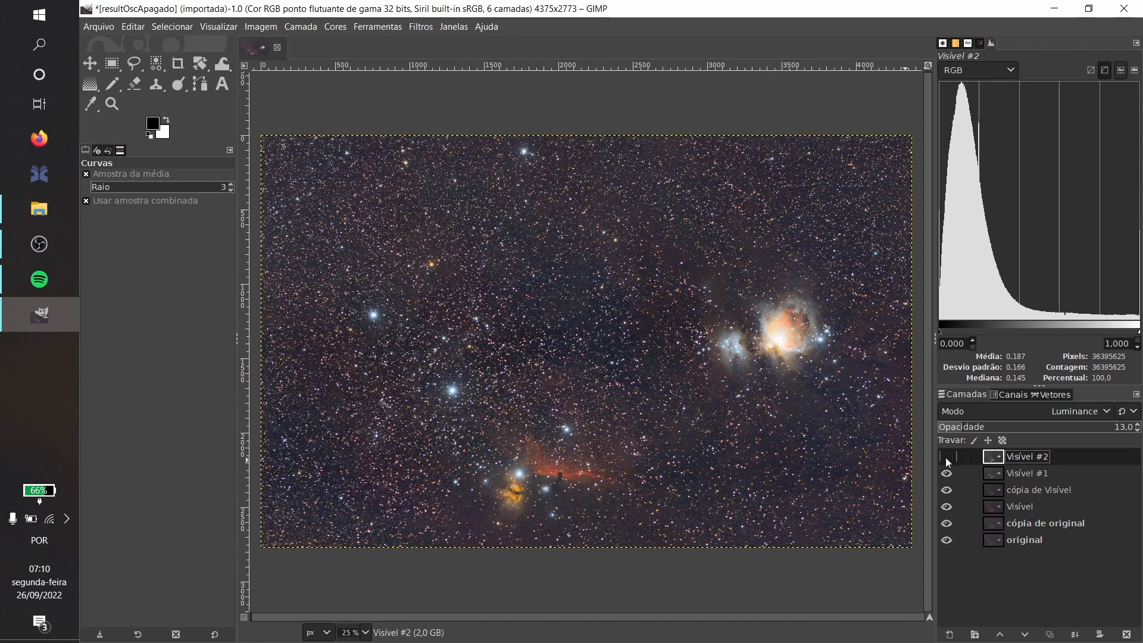